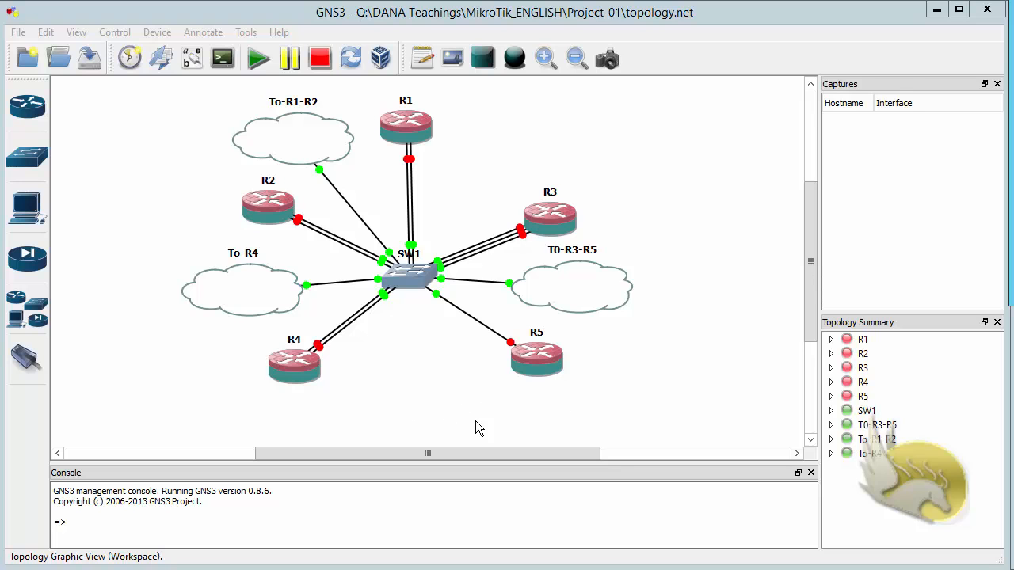
Add access port 481 on VLAN 48 to the configuration of switch SW1
right_click(414, 280)
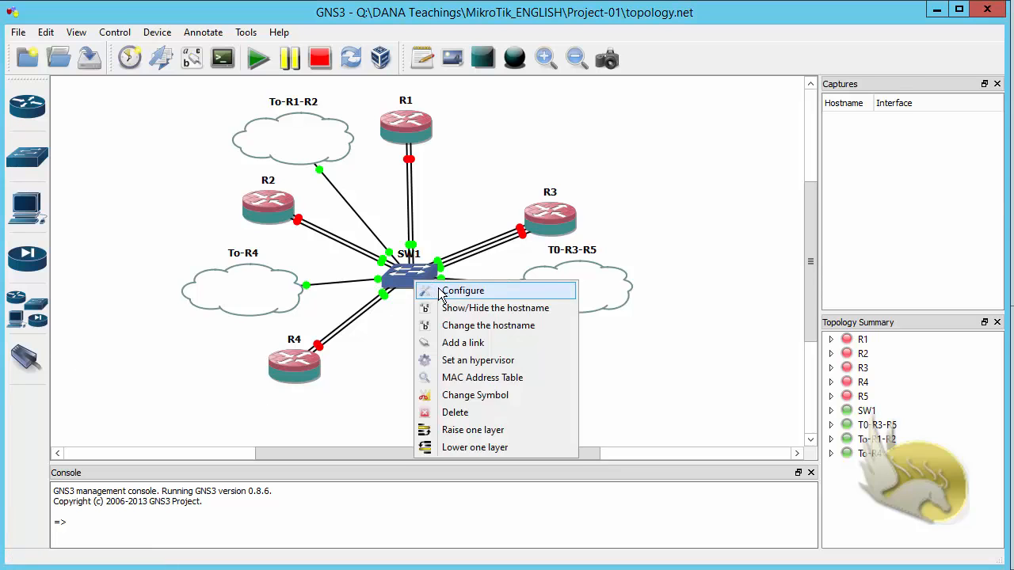
click(437, 289)
click(539, 261)
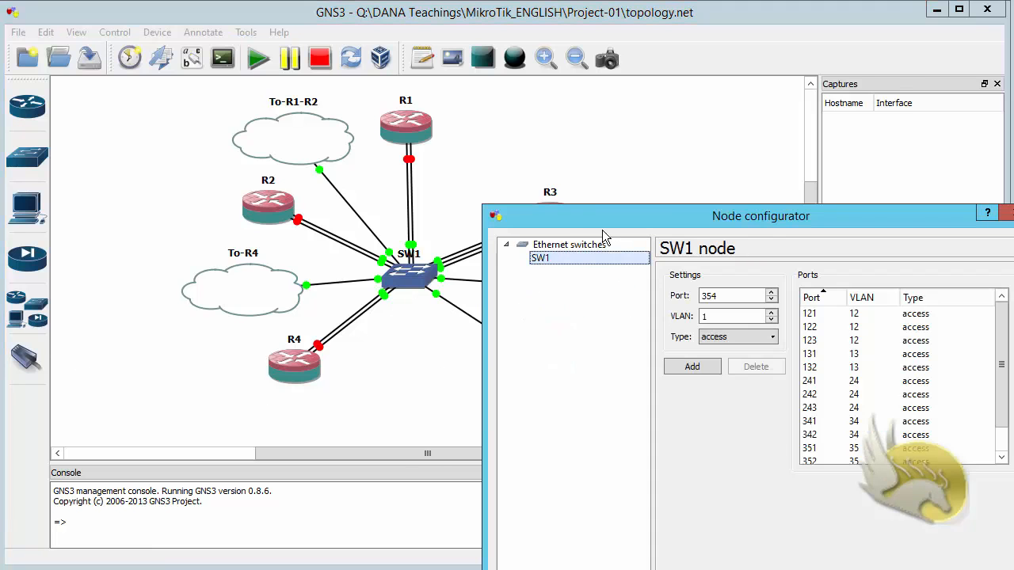
drag(606, 220, 311, 108)
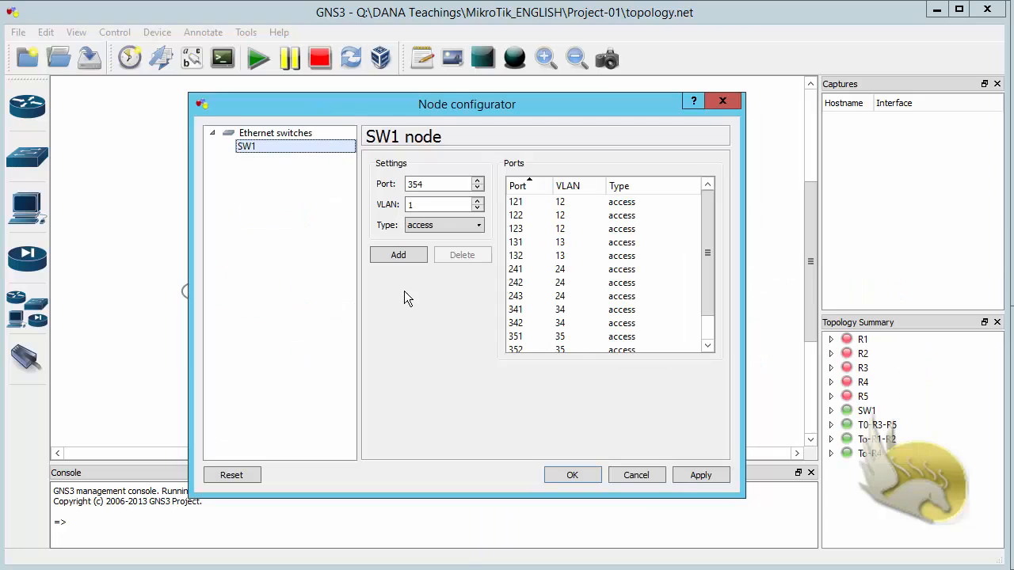
drag(427, 117, 648, 118)
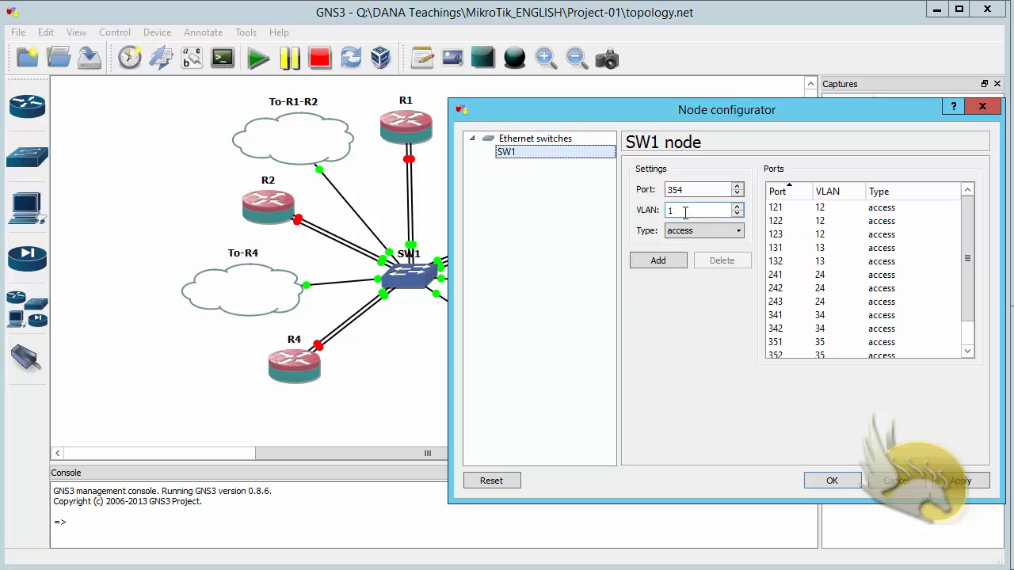
drag(688, 190, 629, 199)
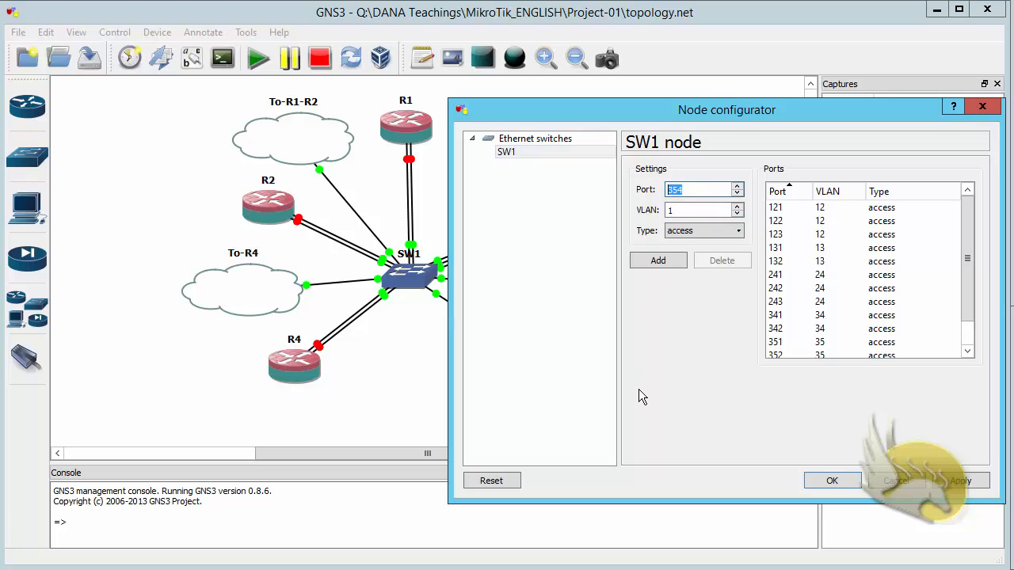
text(481)
key(Tab)
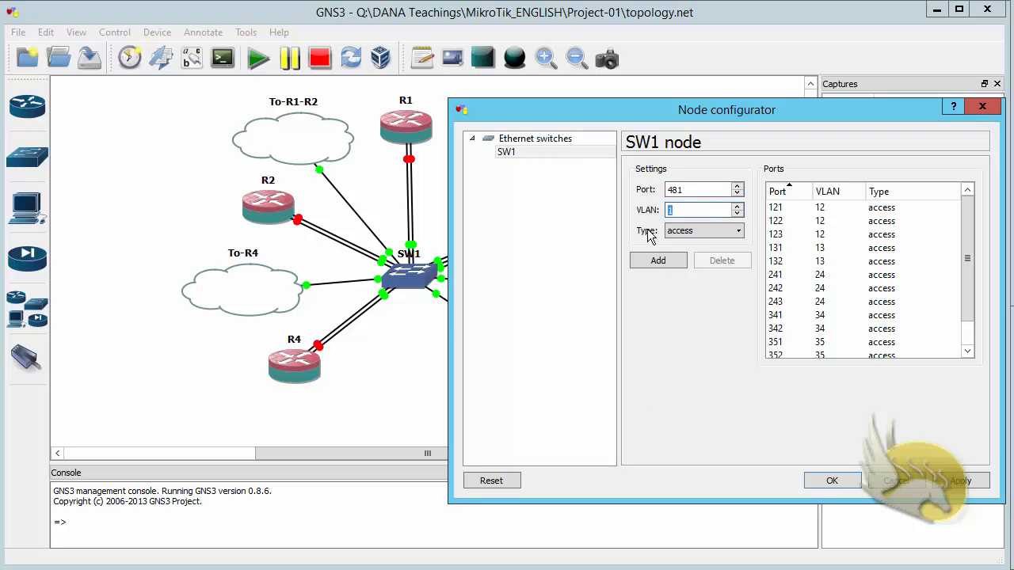
text(48)
click(672, 265)
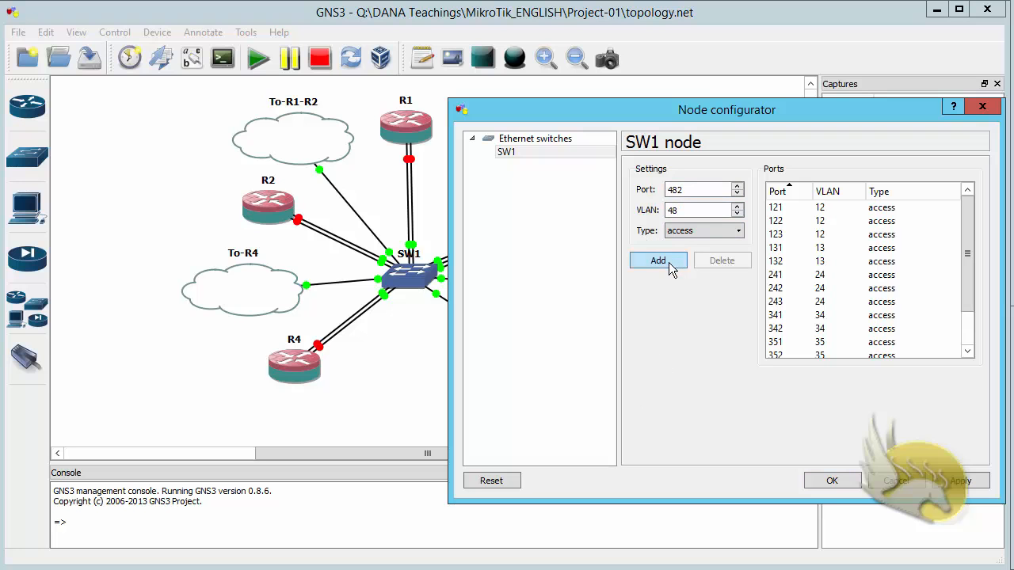
Add access ports 482 and 483 on VLAN 48 to SW1 and close its configuration
click(670, 266)
click(665, 264)
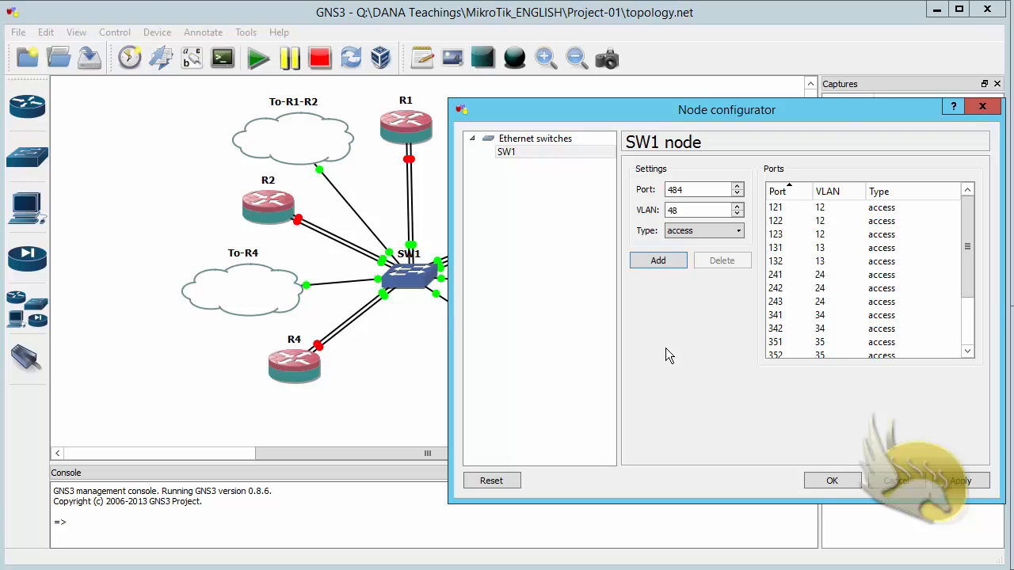
drag(664, 116, 875, 144)
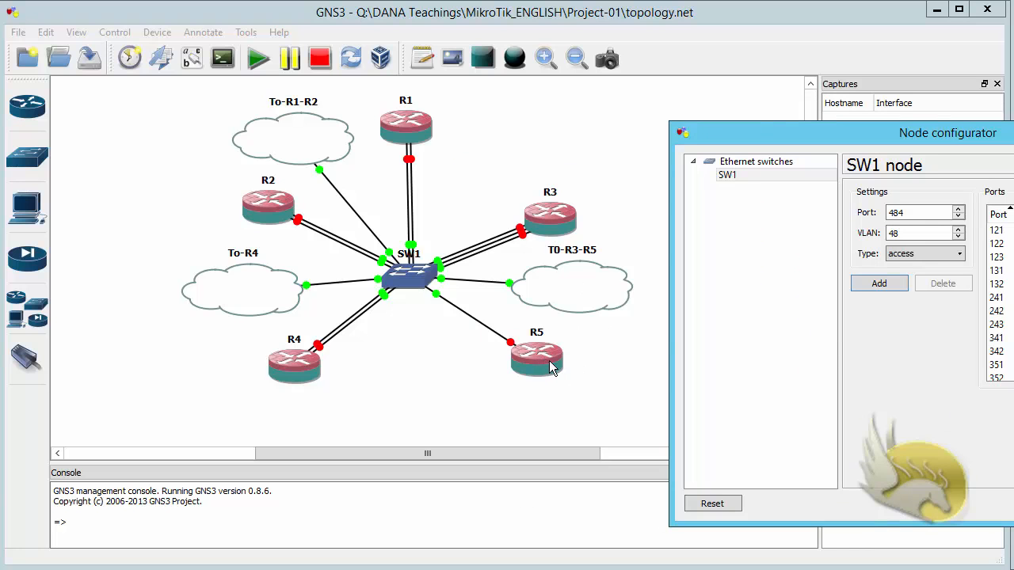
key(Escape)
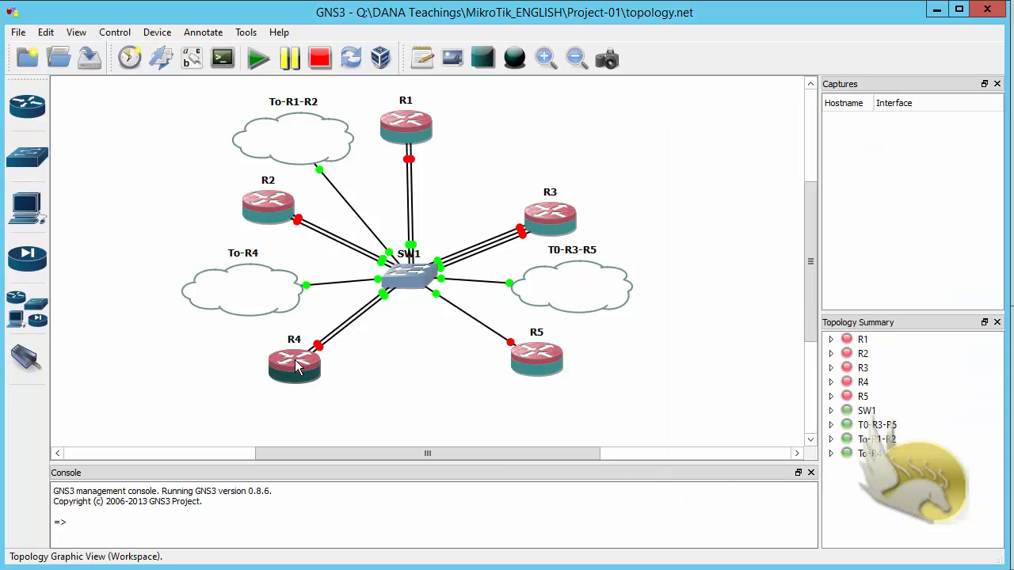
Try to change the hostname of the connected router R5 to ISP2
mouse_move(308, 388)
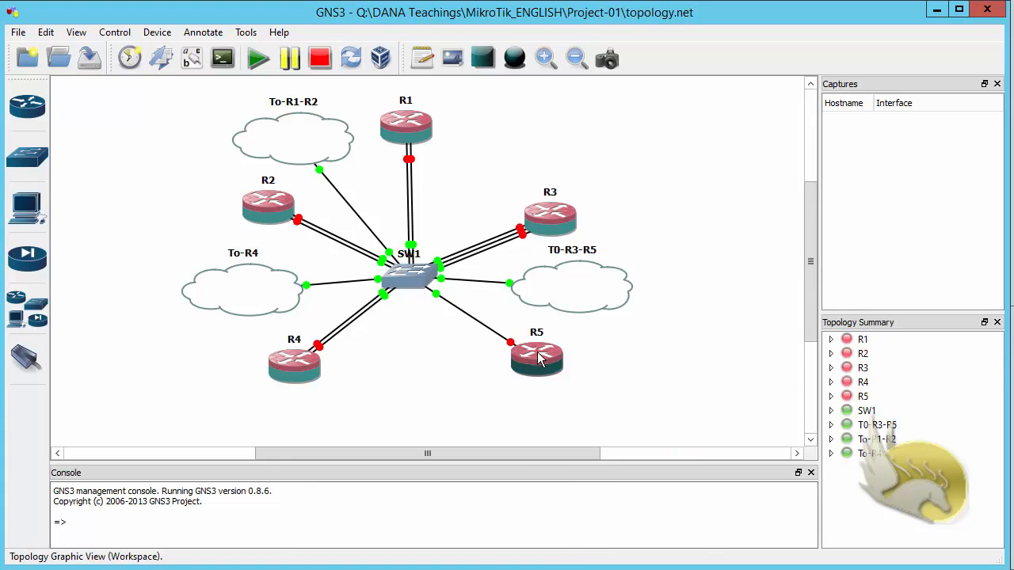
right_click(539, 356)
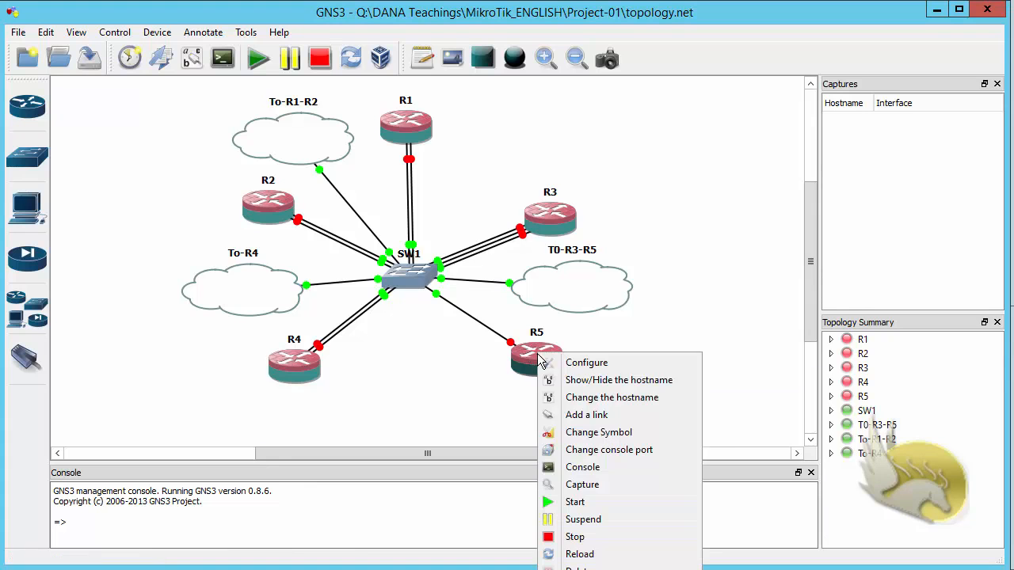
click(610, 398)
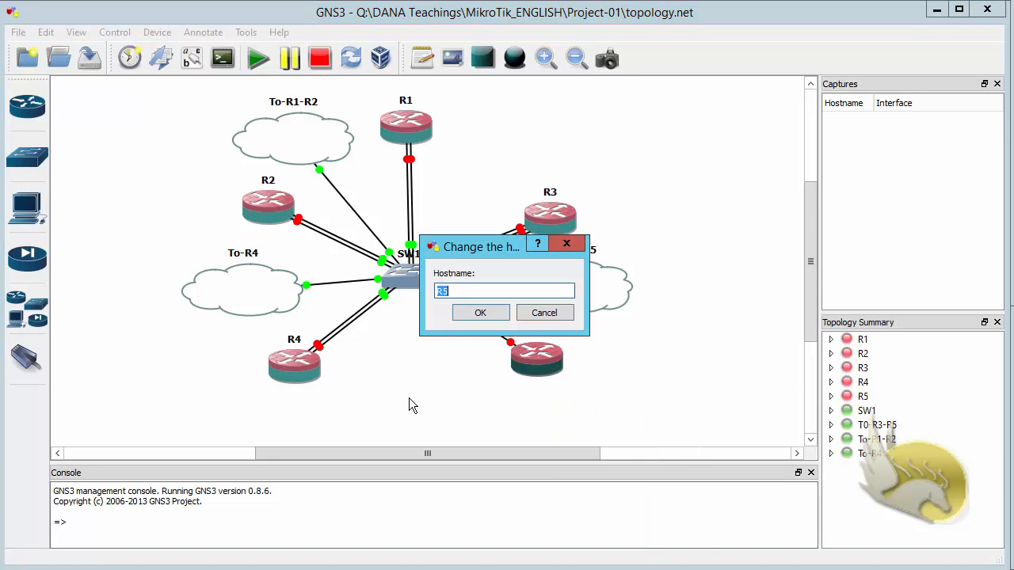
text(ISP2)
click(480, 313)
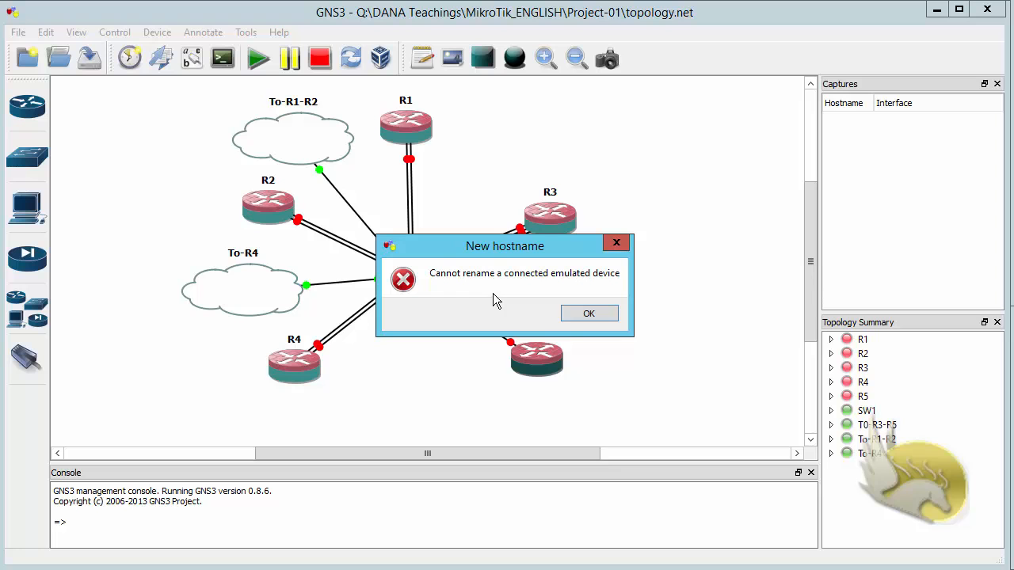
click(588, 314)
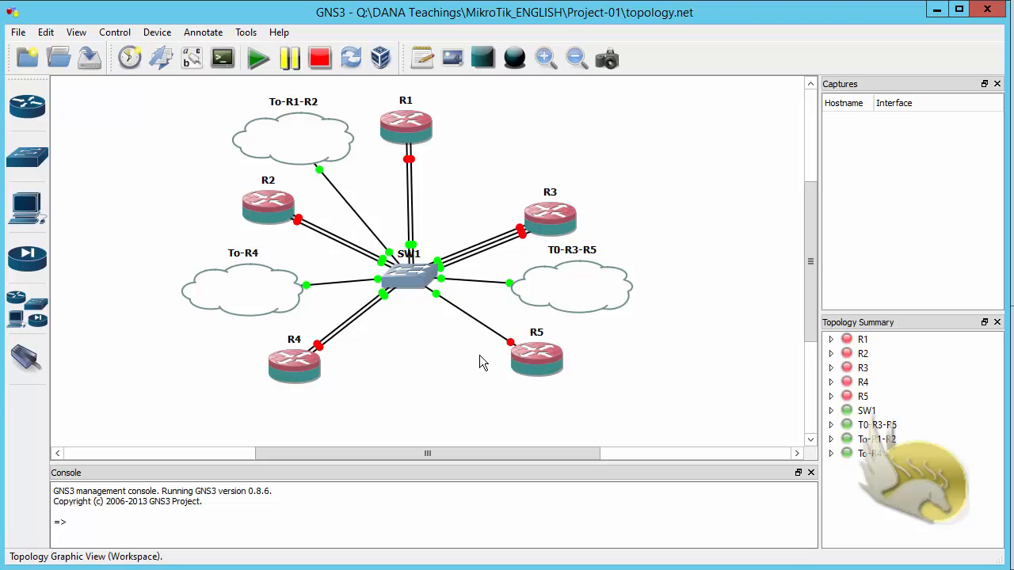
Delete the link between SW1 and R5, and change R5's hostname to ISP2
key(Delete)
right_click(547, 364)
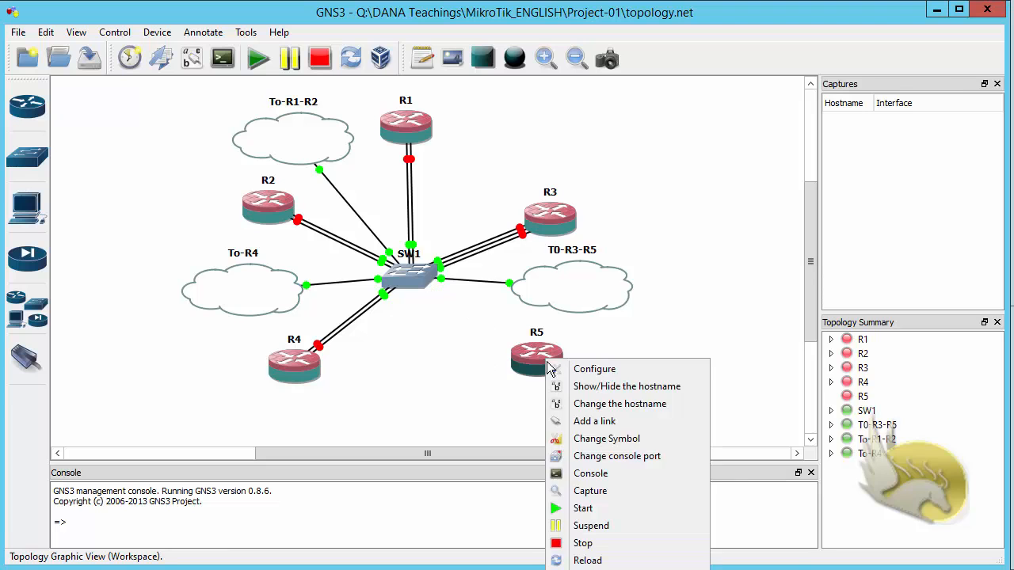
click(588, 404)
text(ISP2)
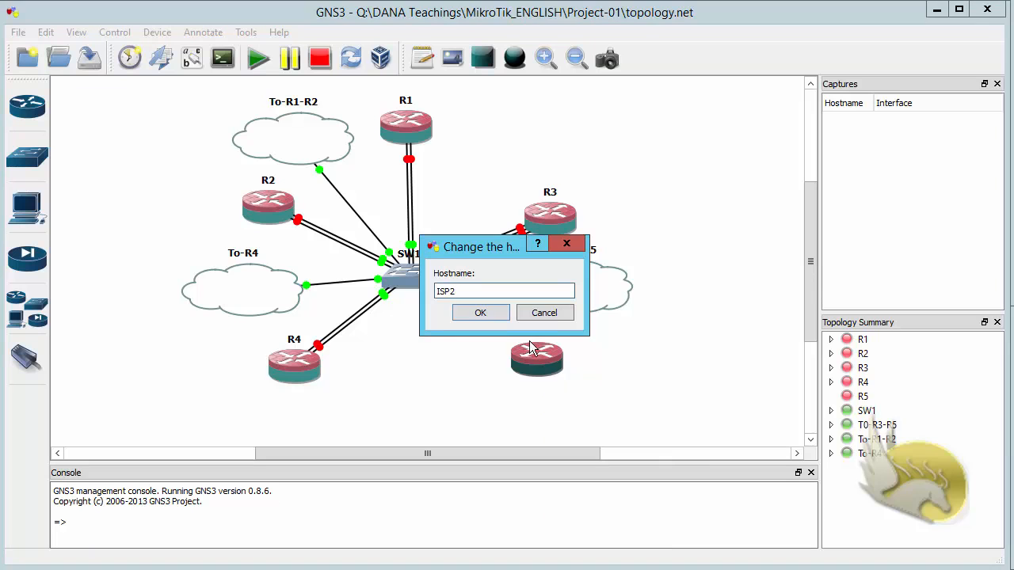
key(Return)
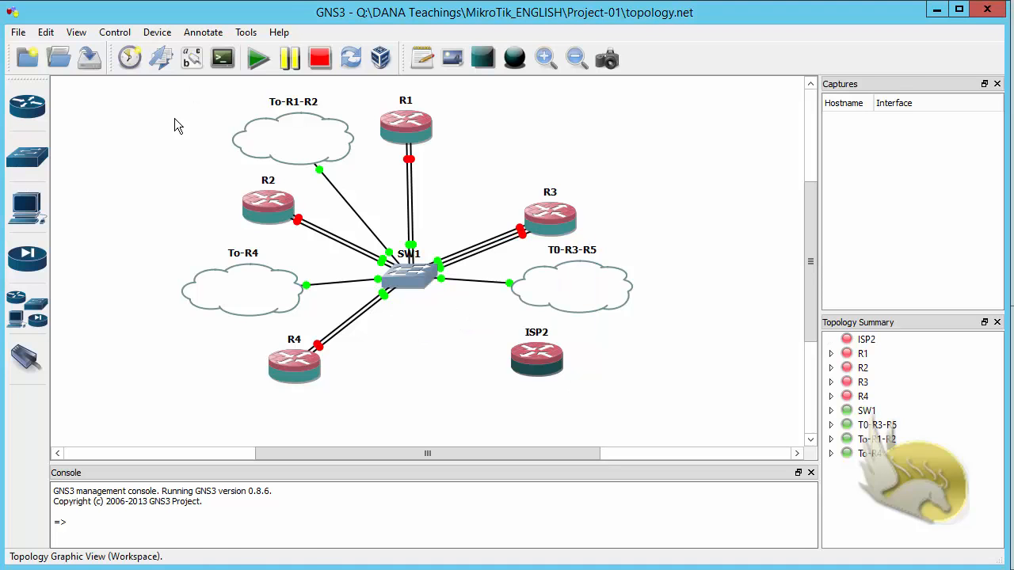
Link port 352 of SW1 to interface e1 of ISP2
click(27, 358)
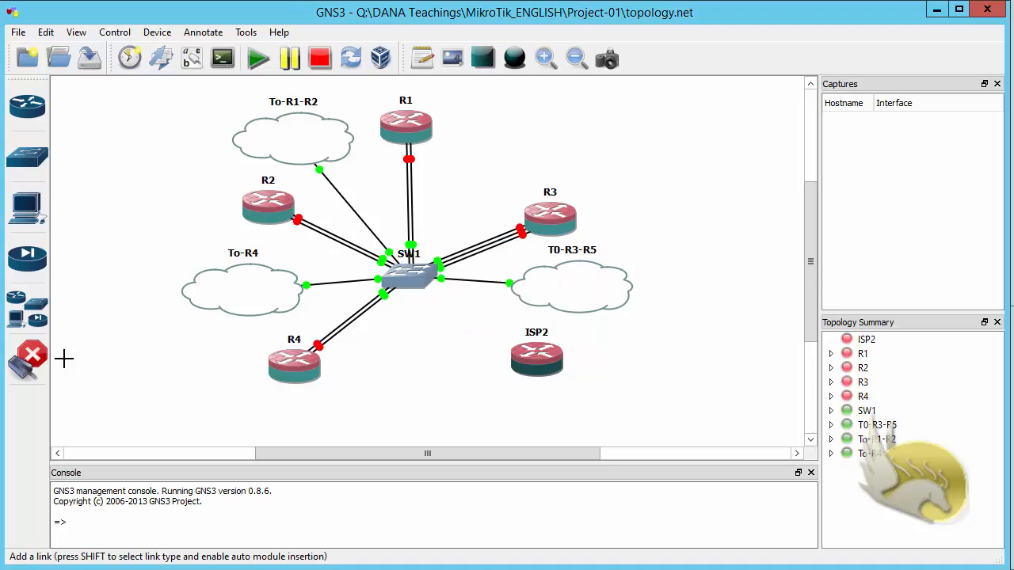
click(403, 289)
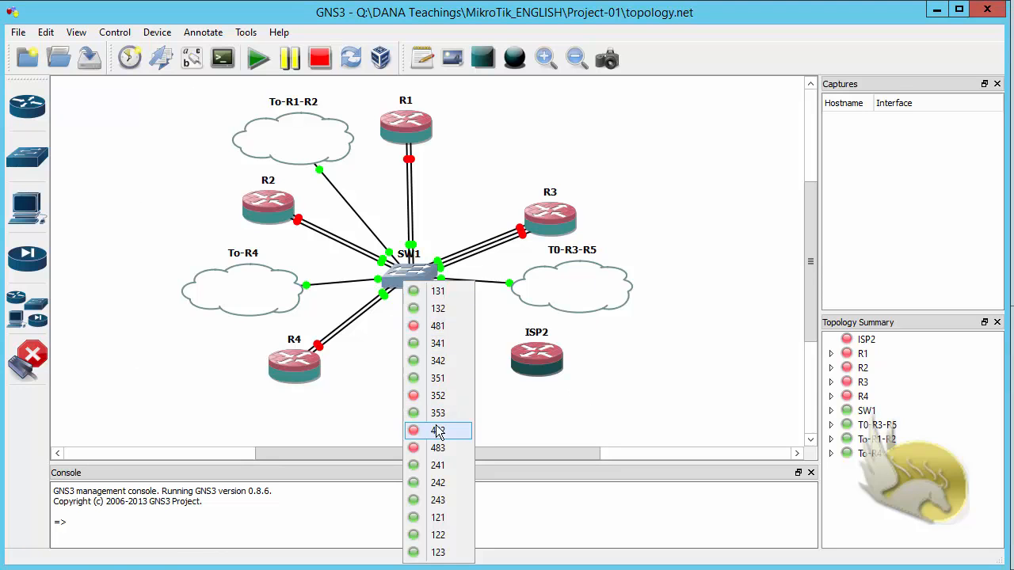
click(438, 395)
click(527, 353)
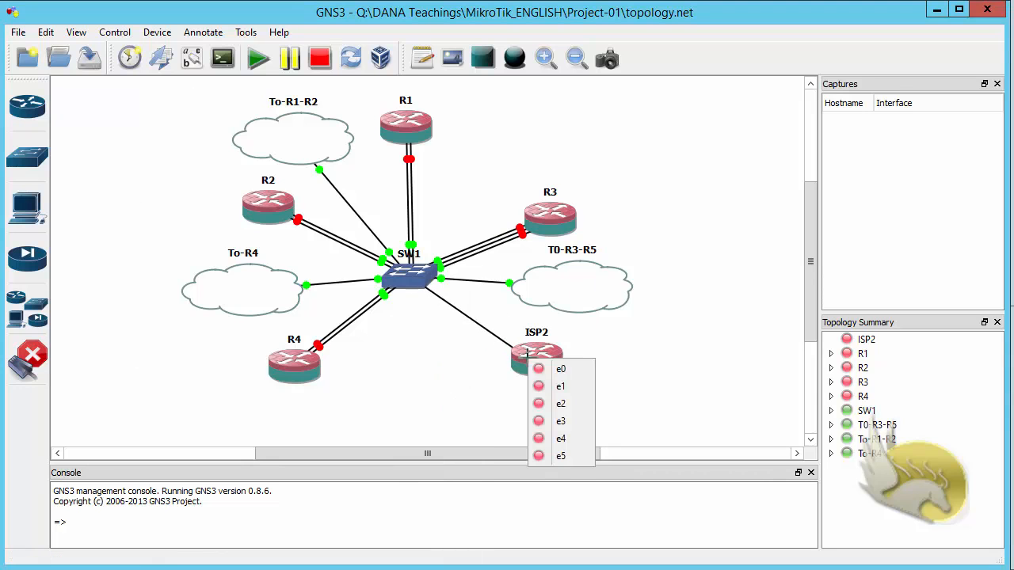
click(556, 385)
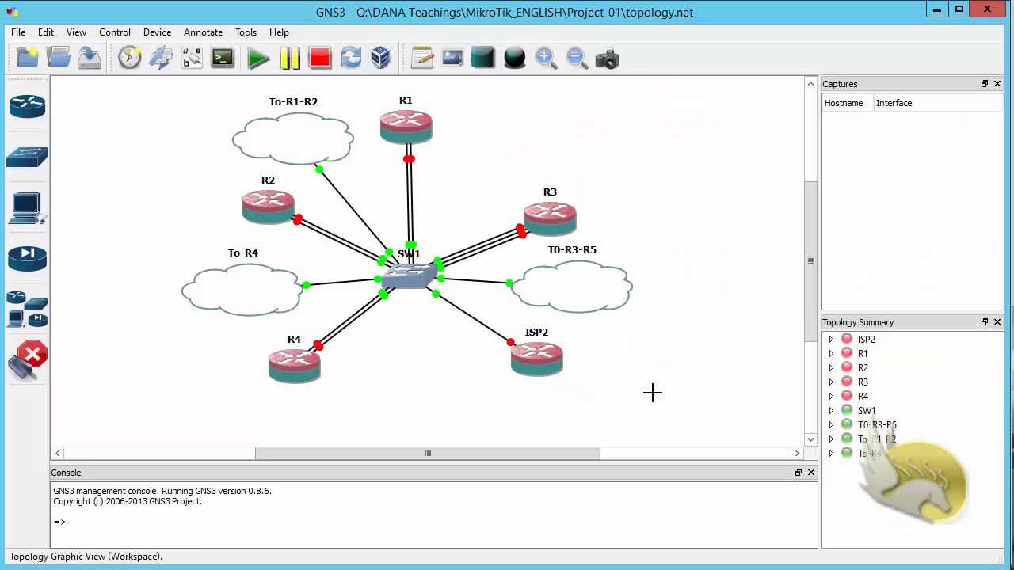
click(37, 355)
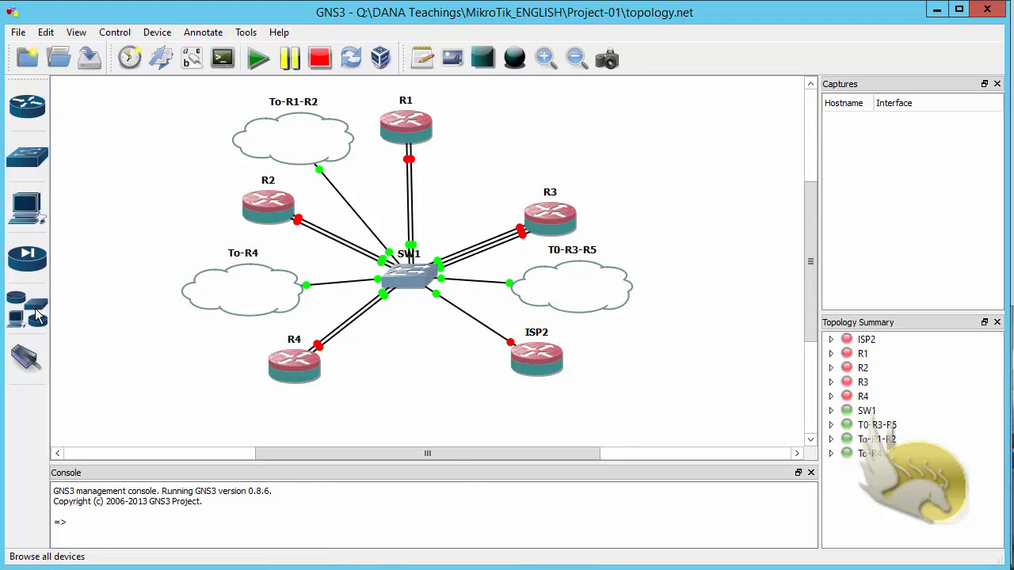
Place a new MIKROTIK router below SW1, between R4 and ISP2, and change its hostname to ISP1
click(38, 315)
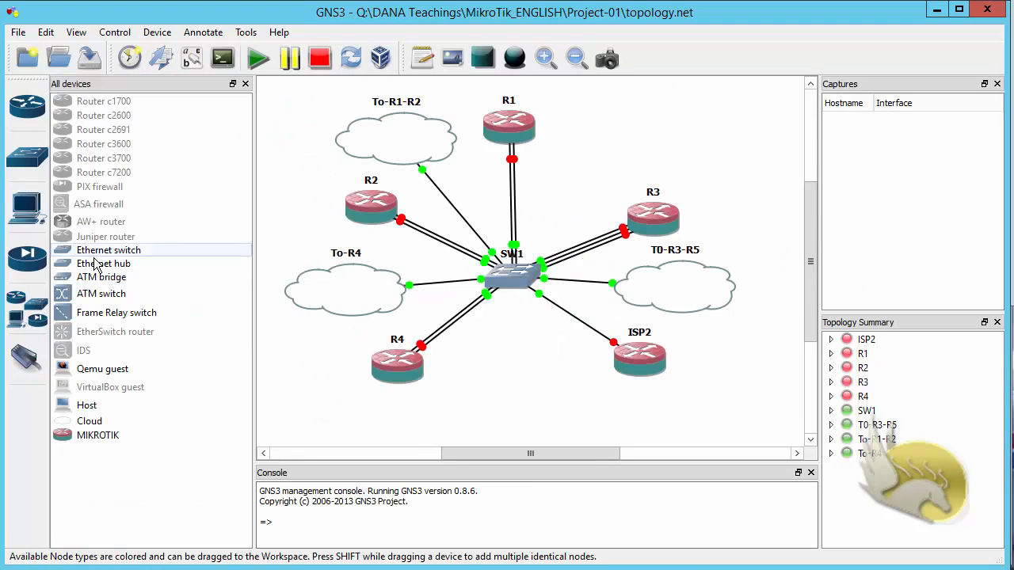
drag(91, 436, 520, 413)
right_click(520, 401)
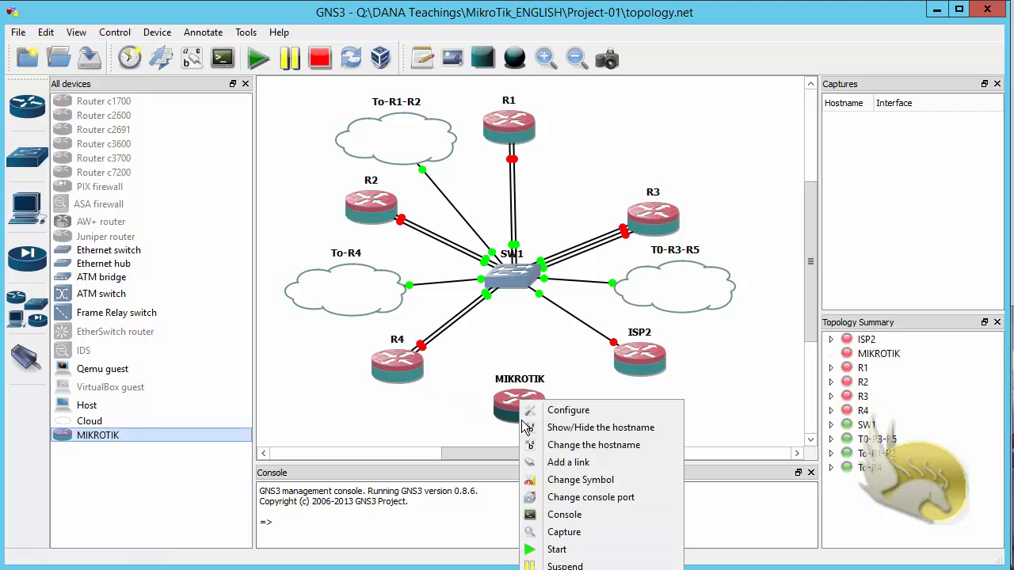
click(576, 444)
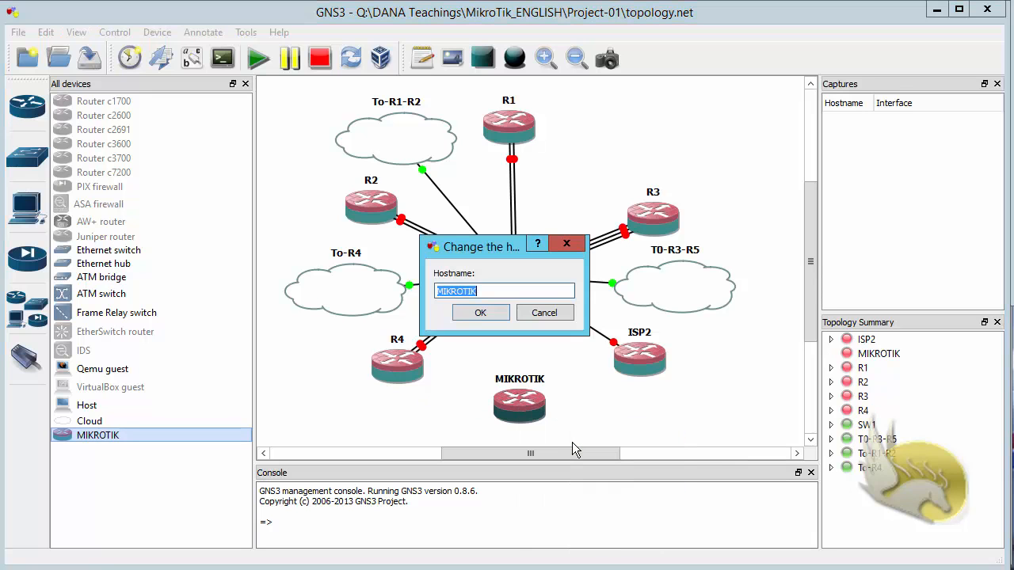
text(ISP1)
key(Return)
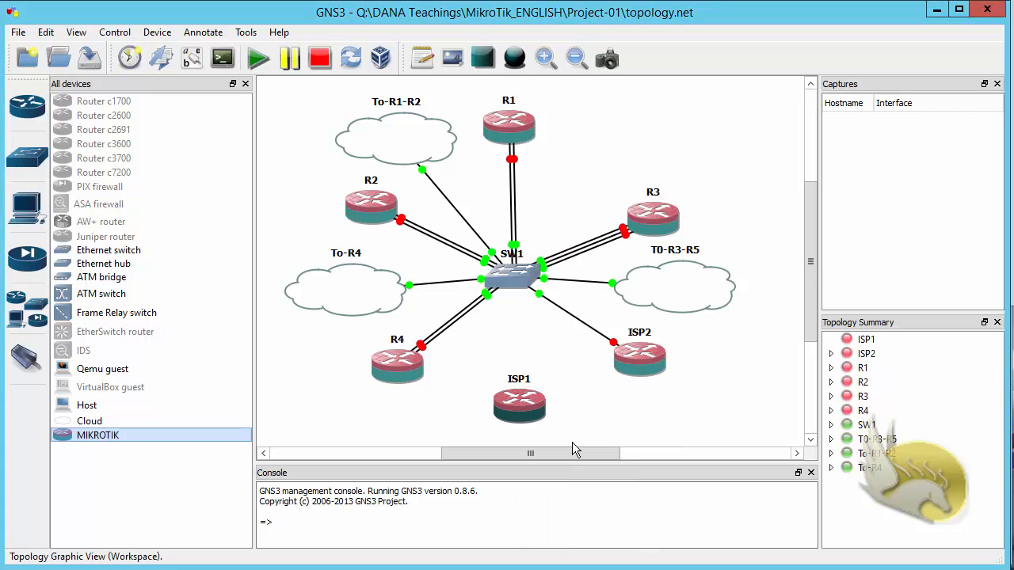
click(244, 84)
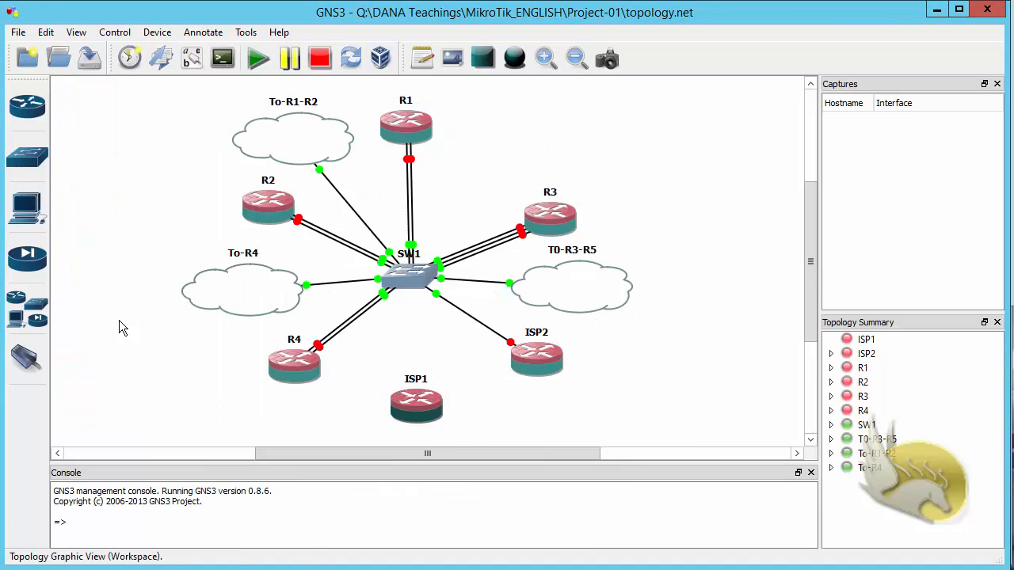
Link interface e0 of ISP1 to port 481 of SW1
click(35, 358)
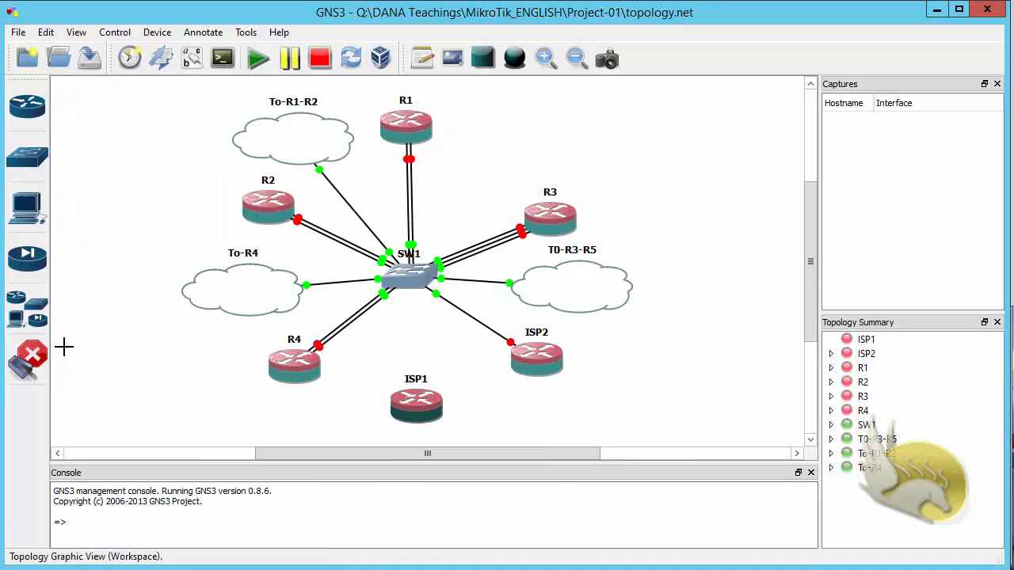
click(415, 401)
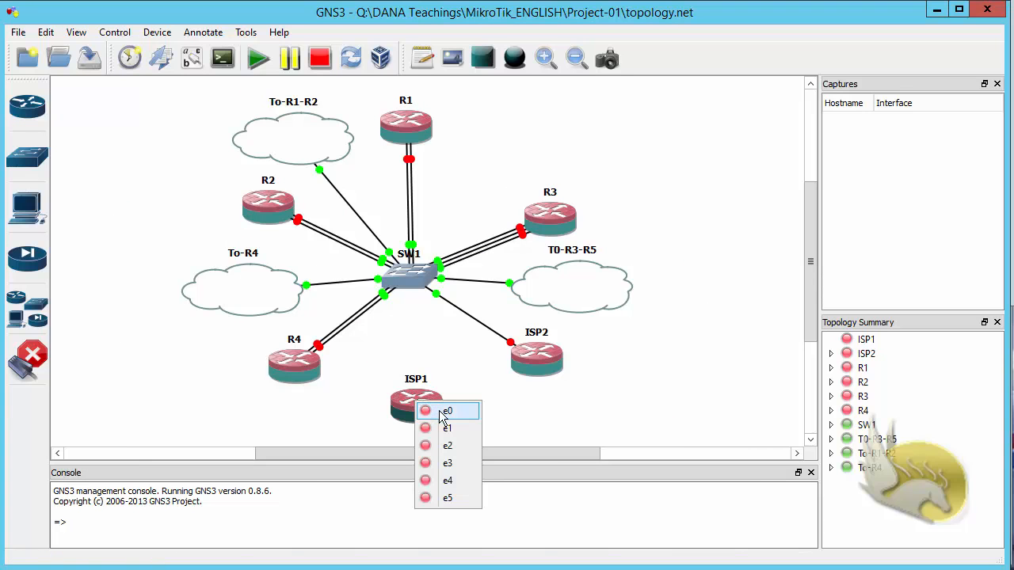
click(444, 411)
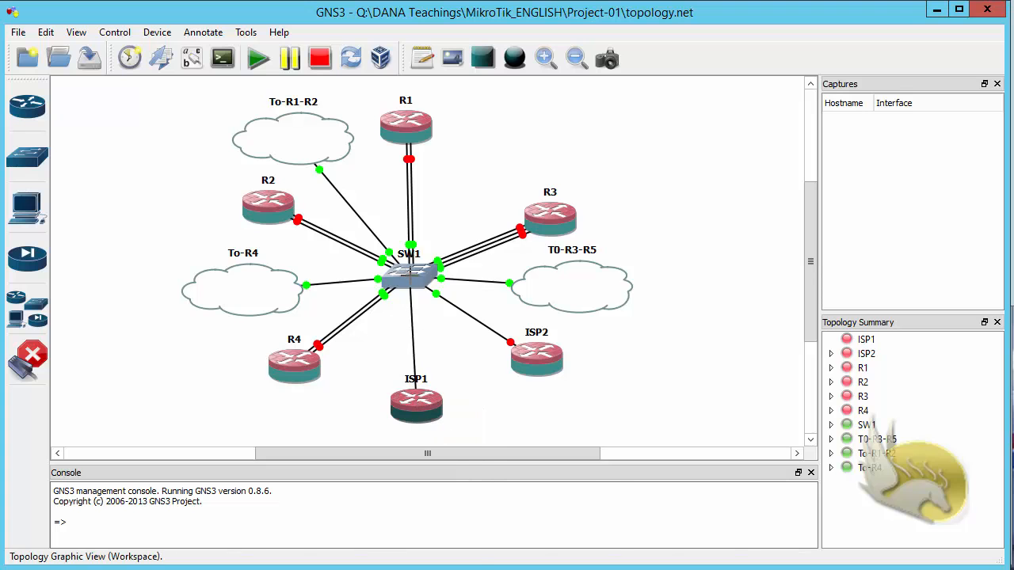
click(410, 275)
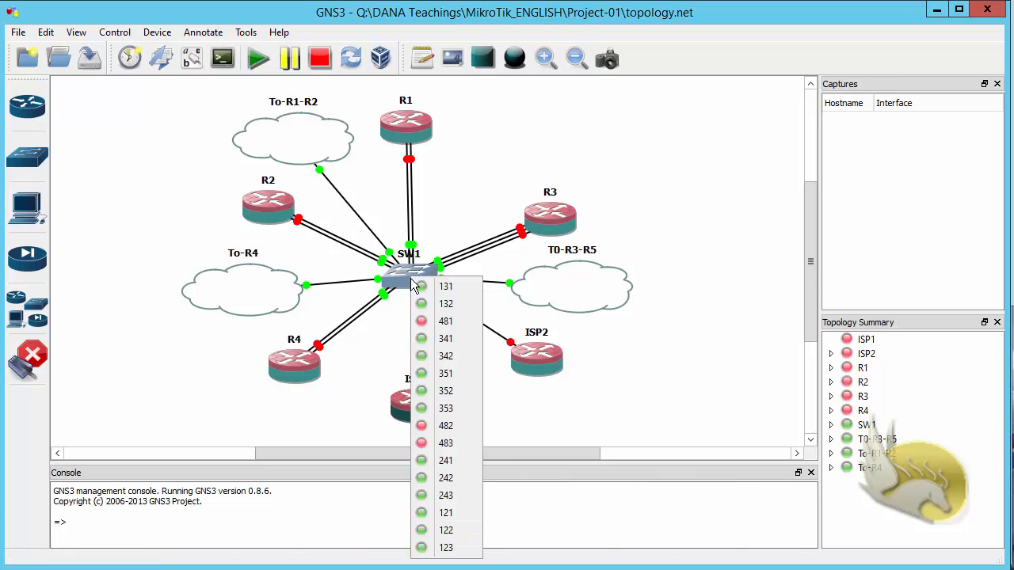
click(445, 322)
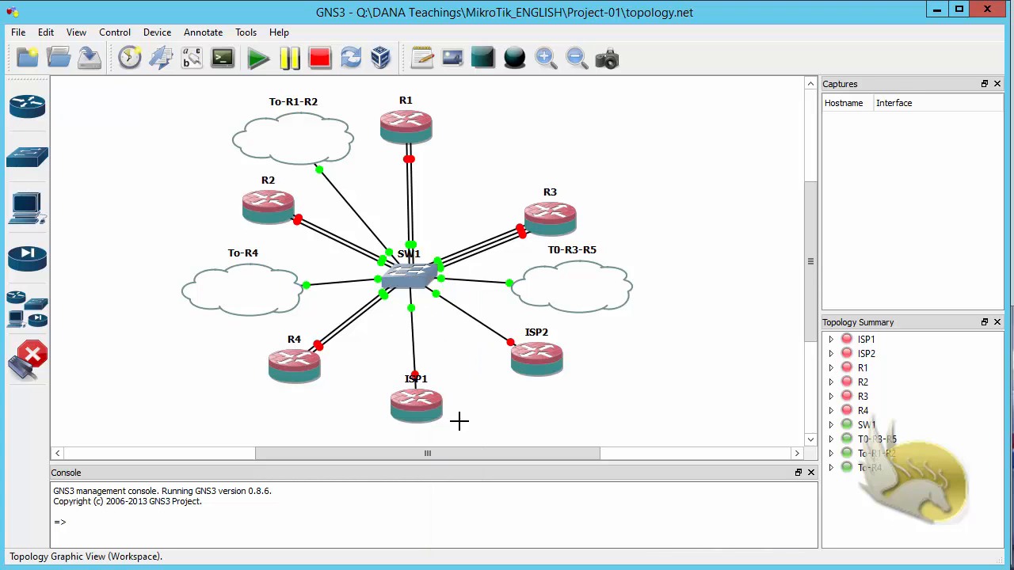
click(38, 368)
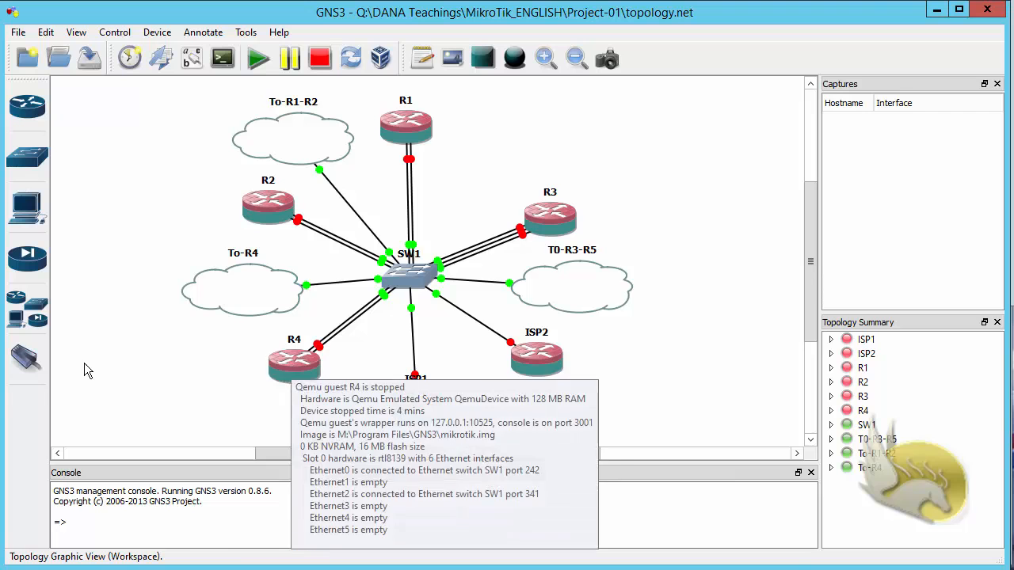
Link interface e1 of R4 to port 482 of SW1
click(27, 358)
click(286, 361)
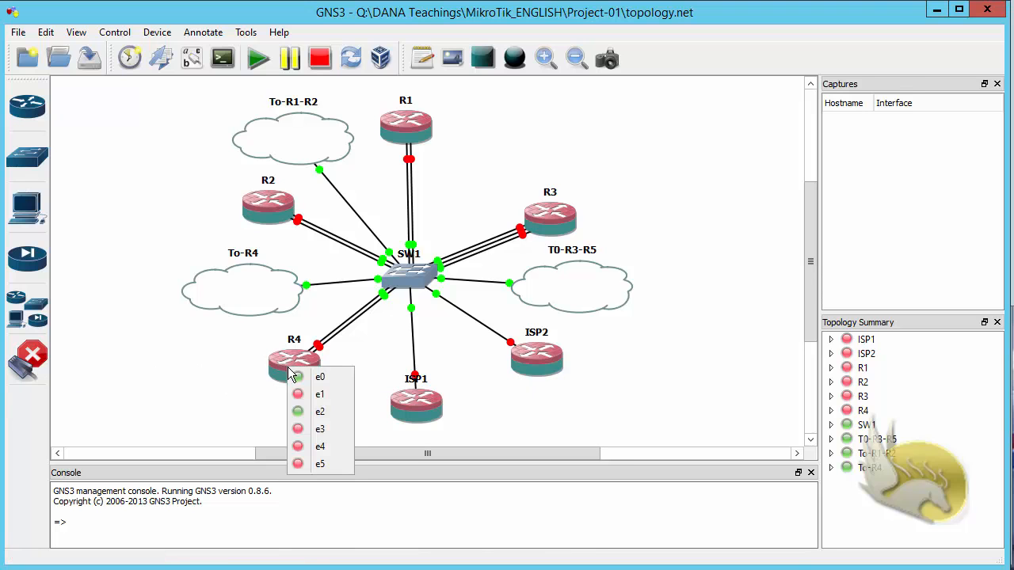
click(325, 394)
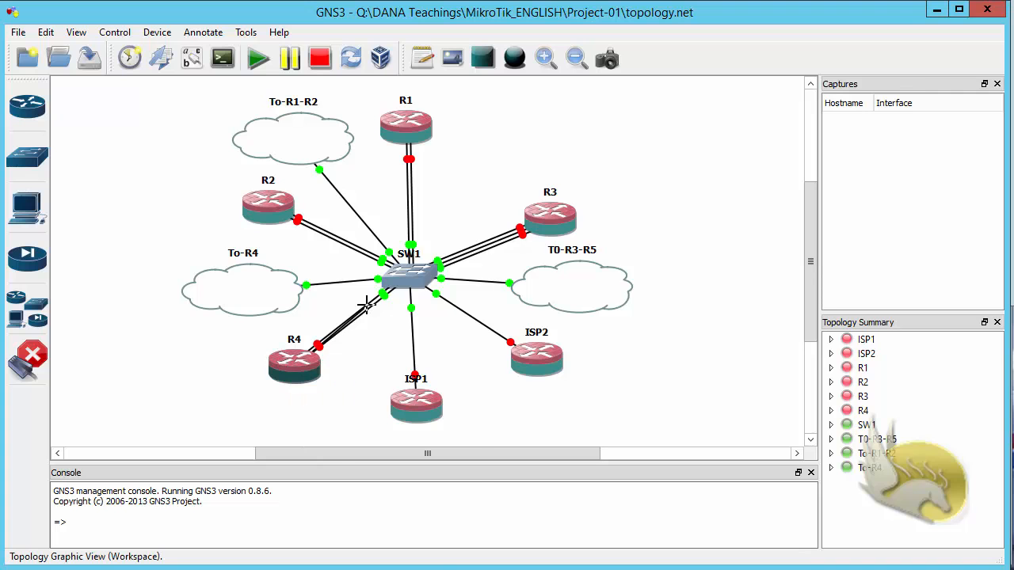
click(409, 274)
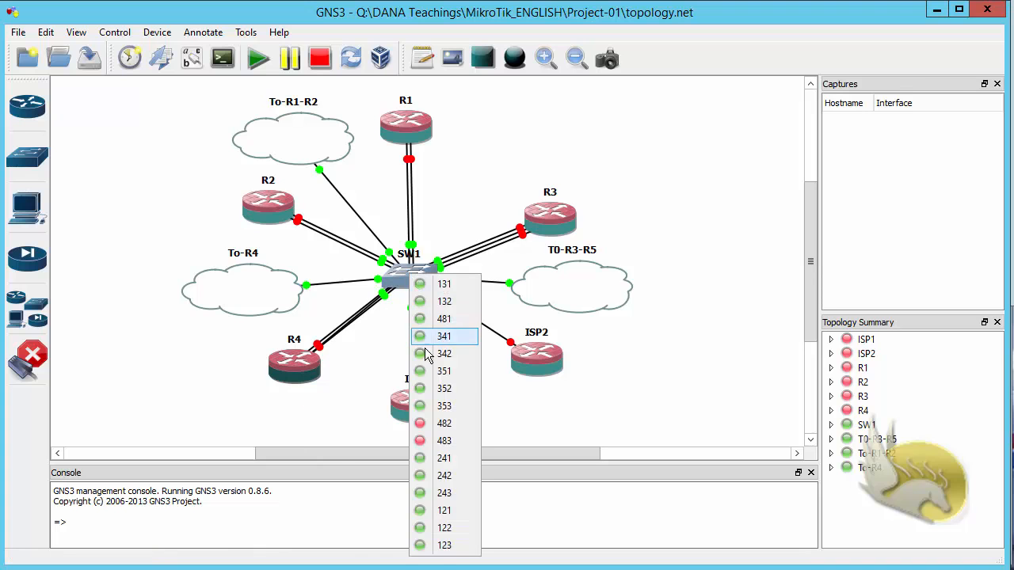
click(444, 426)
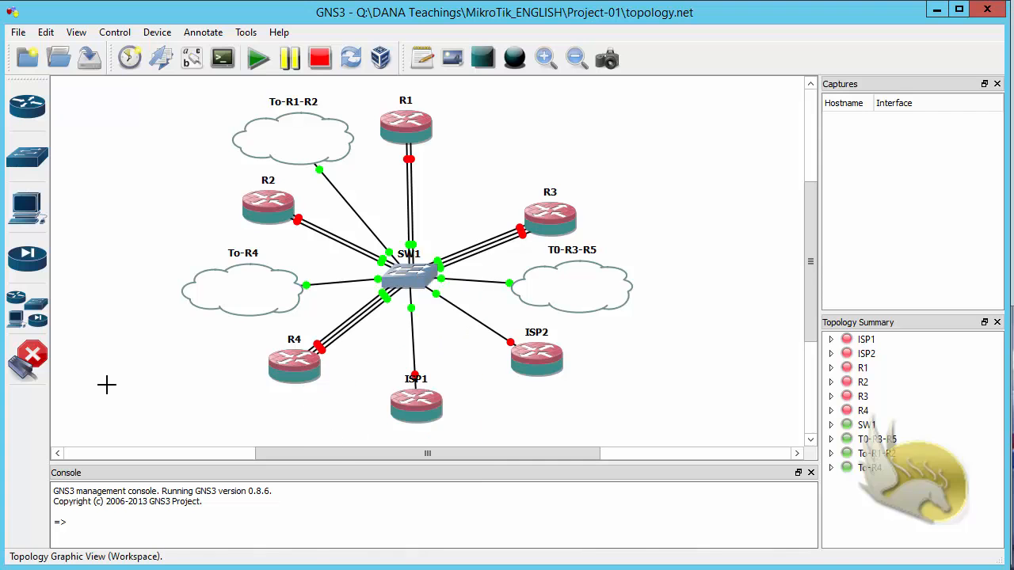
click(27, 356)
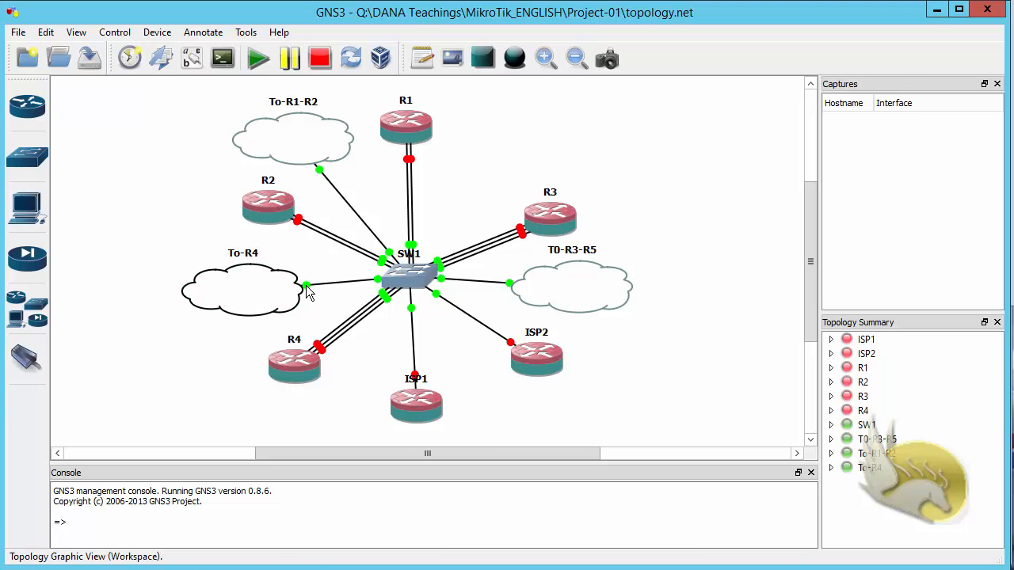
Delete the To-R4 cloud and move R4 up and slightly left, into the space below R2
drag(303, 290, 301, 291)
key(Delete)
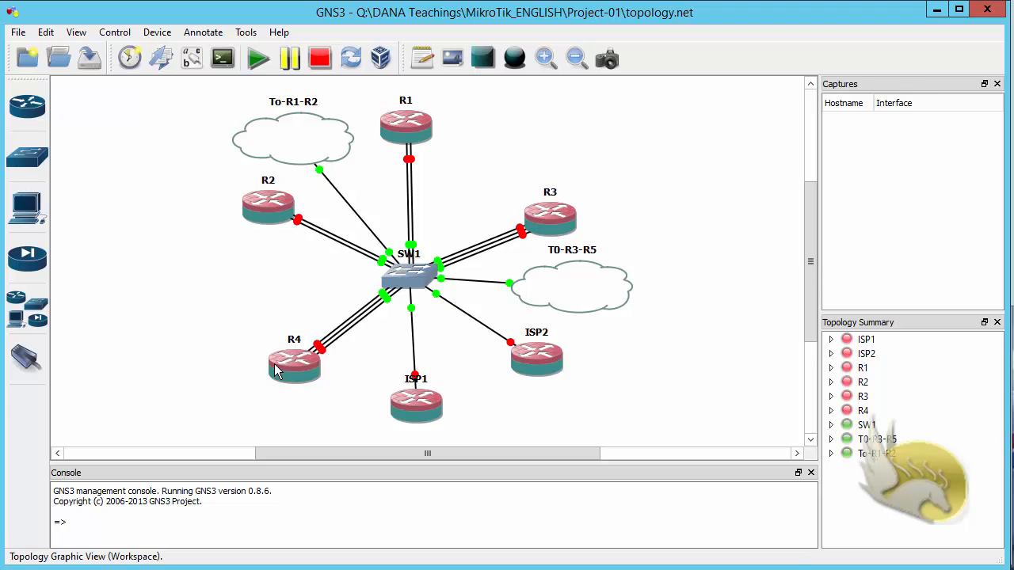
drag(285, 367, 259, 311)
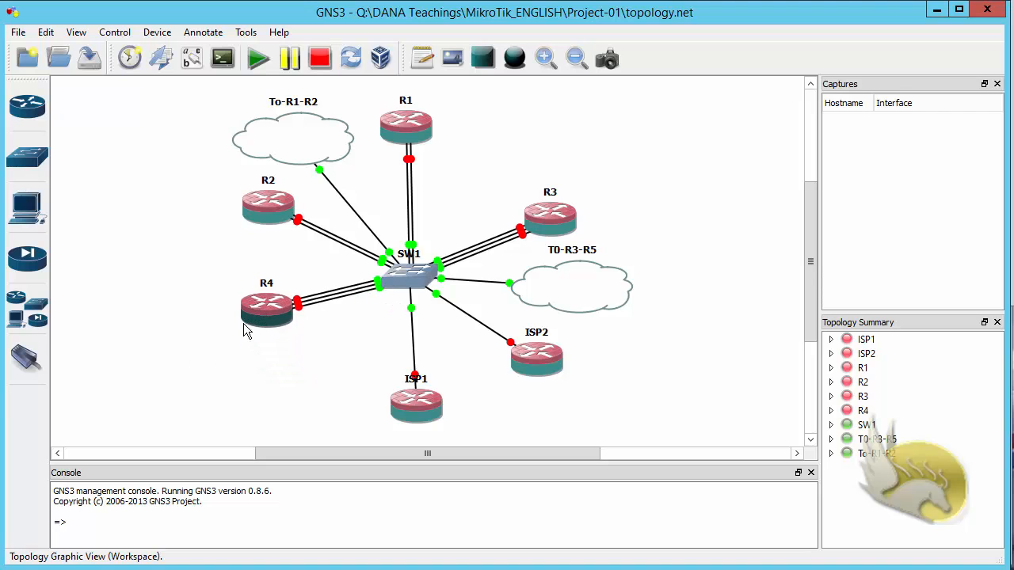
Place a new cloud below R4, and close the device list
click(40, 315)
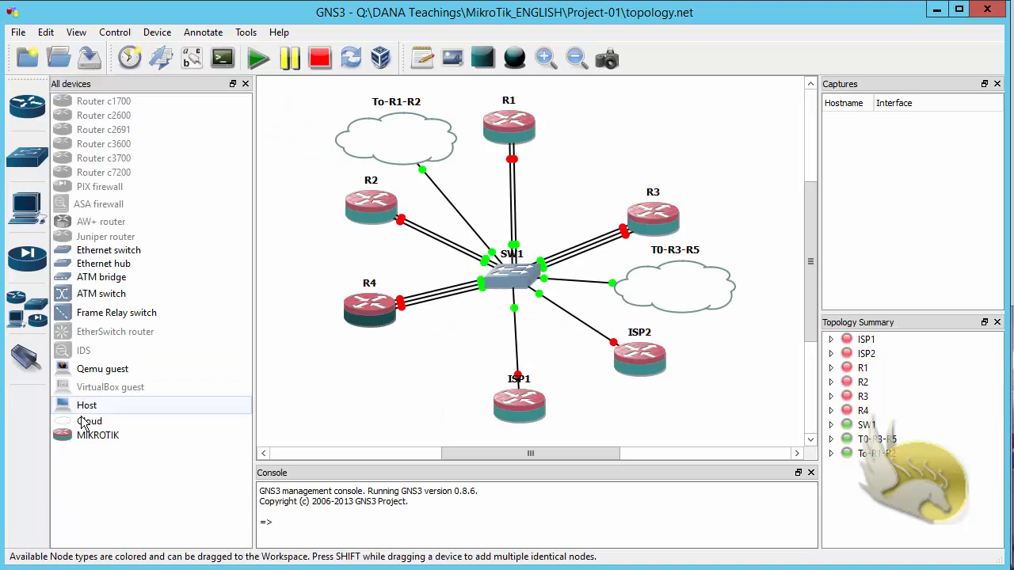
drag(125, 419, 408, 377)
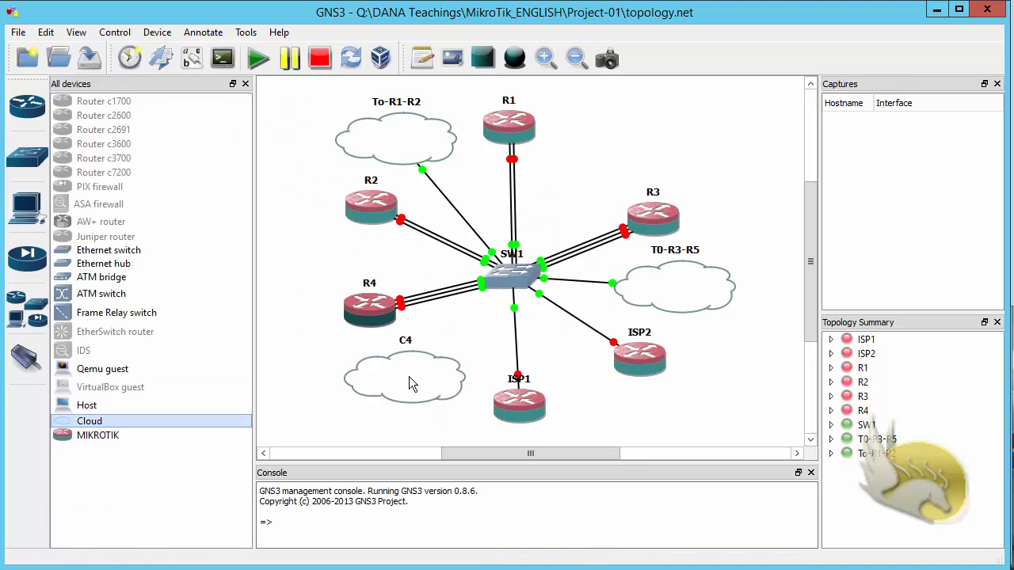
click(235, 84)
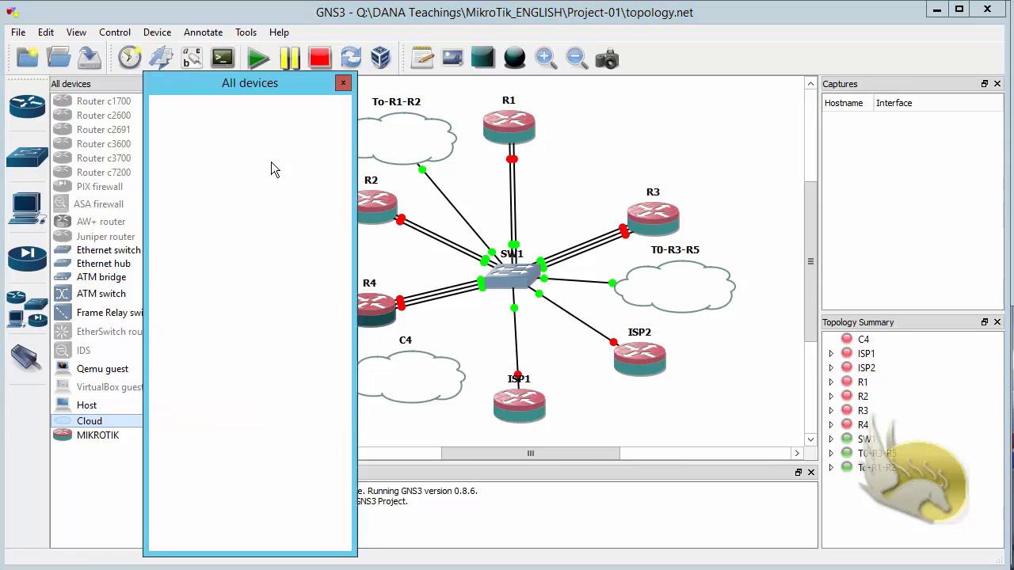
click(343, 84)
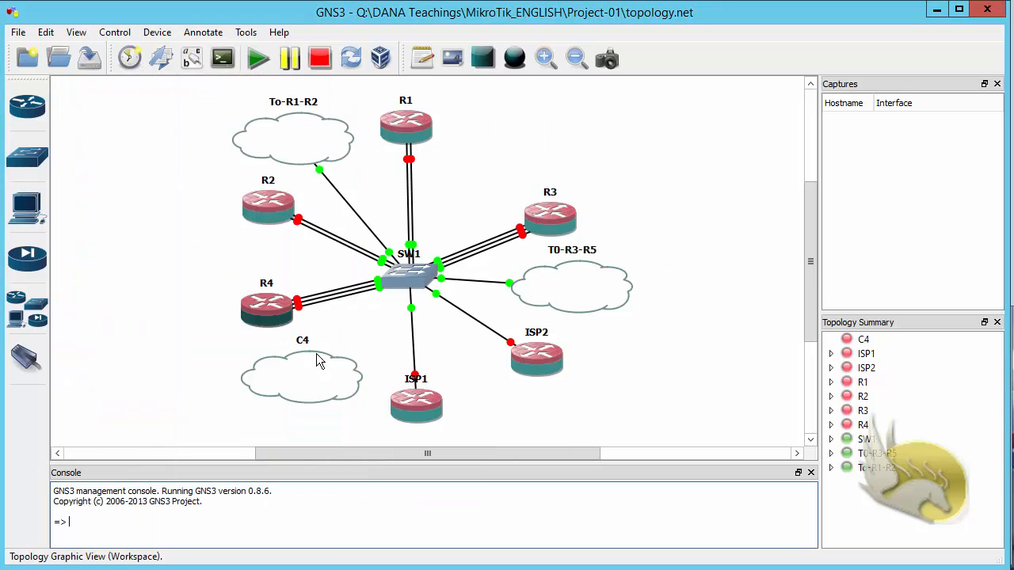
Configure the new cloud below R4 with the LOOPBACK3 adapter as its generic Ethernet NIO
right_click(312, 375)
click(332, 388)
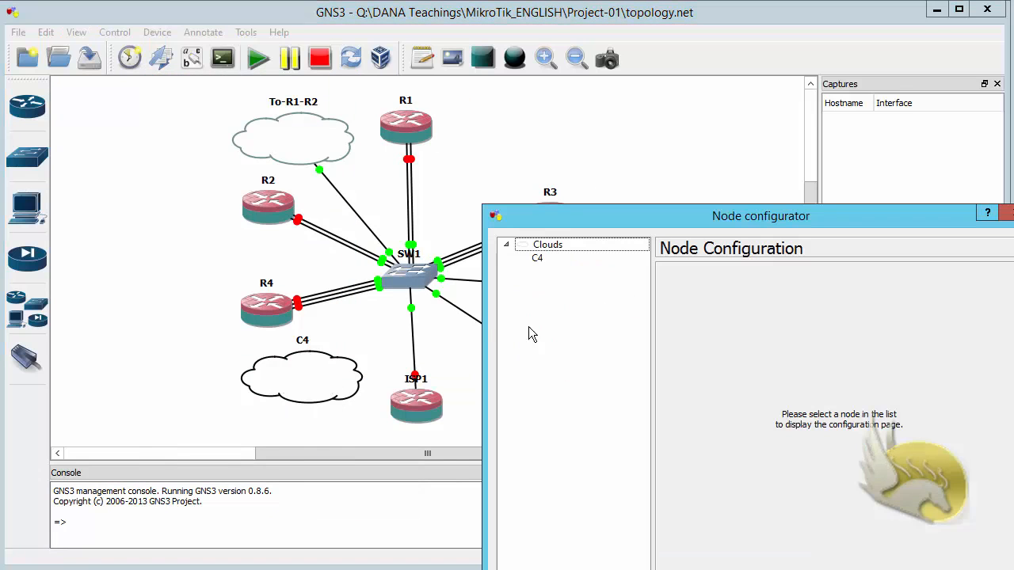
click(545, 259)
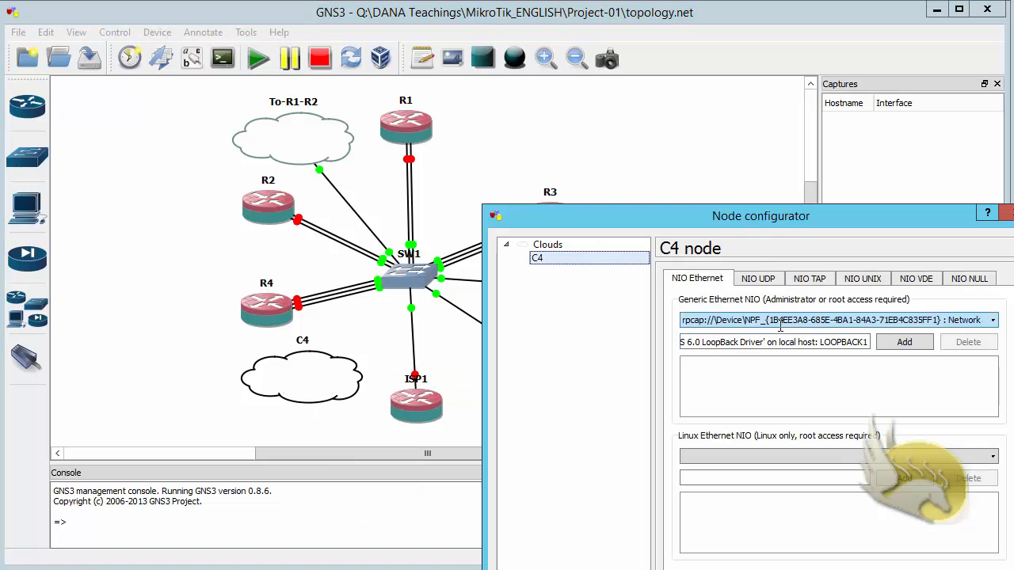
click(923, 323)
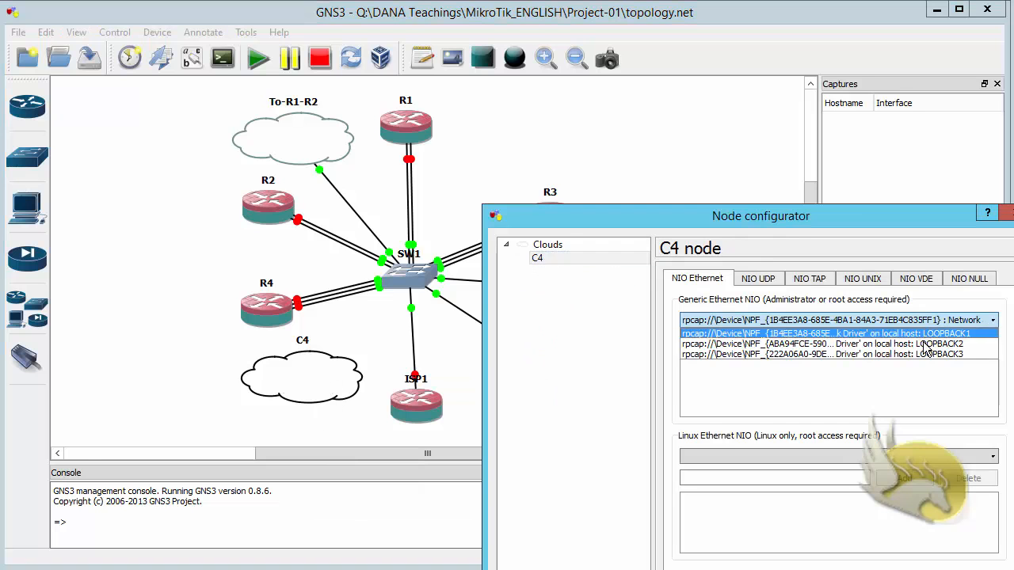
click(923, 354)
click(911, 343)
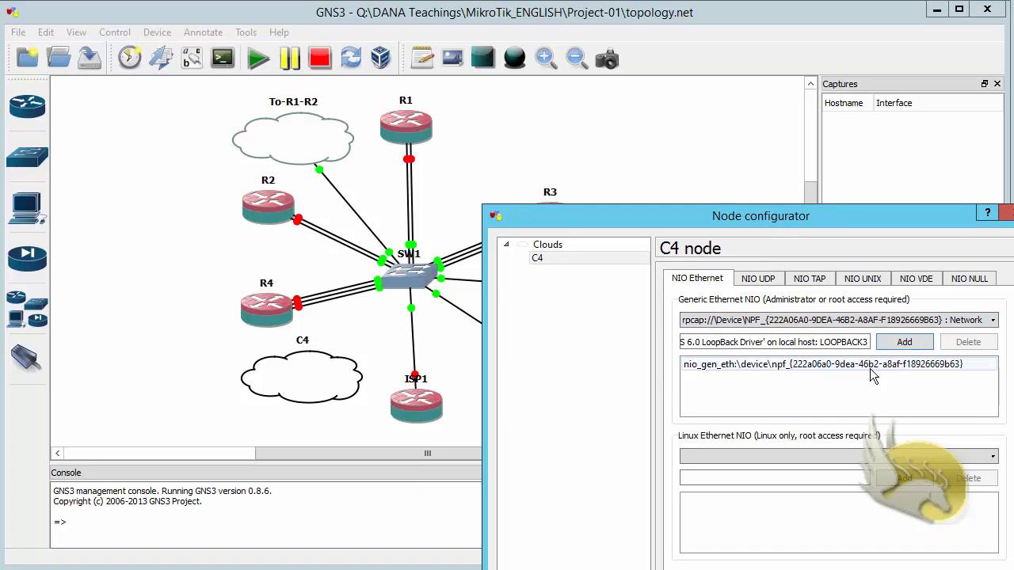
drag(927, 212, 852, 139)
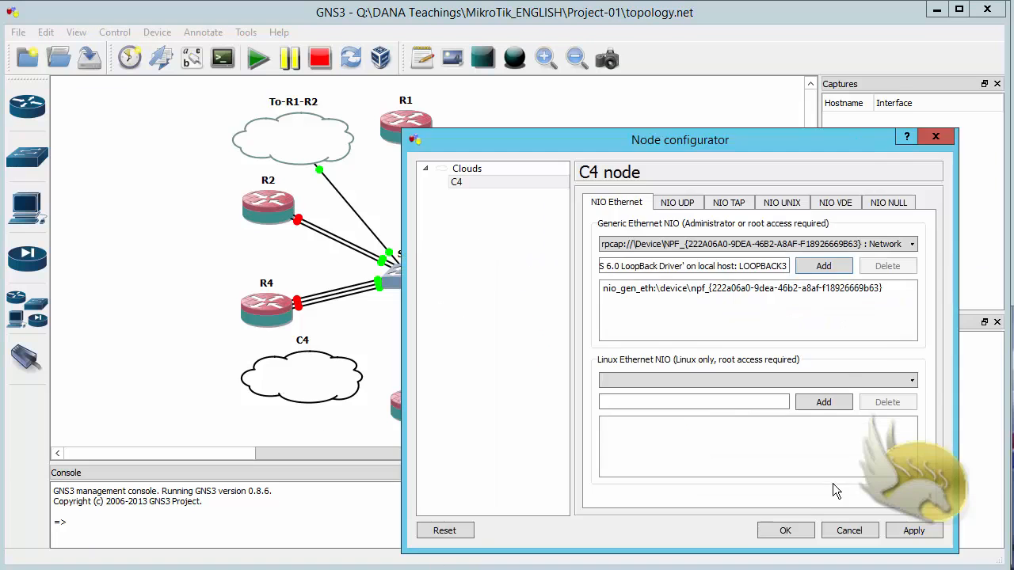
click(784, 531)
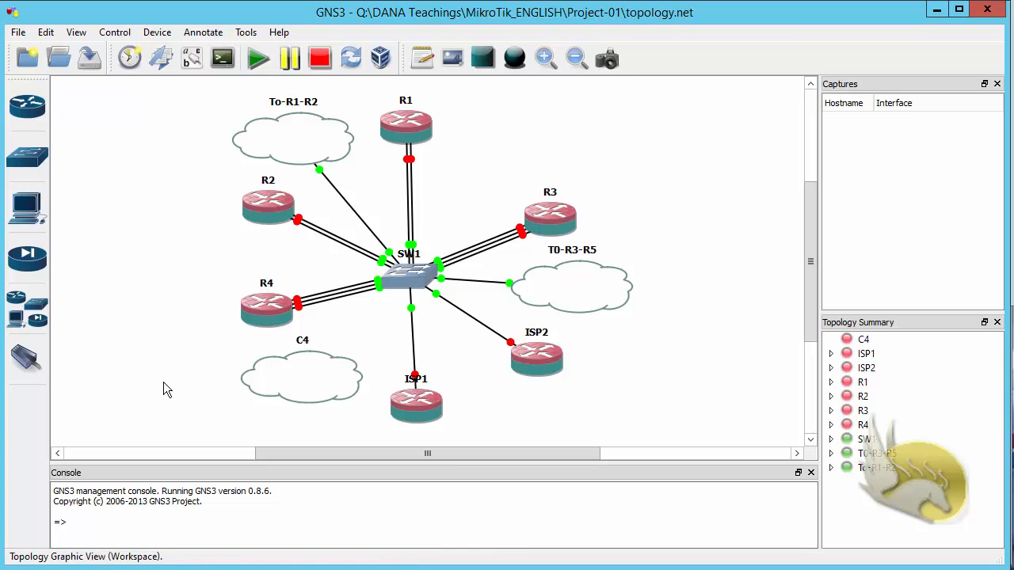
Link the LOOPBACK3 interface of the cloud below R4 to port 483 of SW1, and shift the cloud slightly toward the switch
click(27, 358)
click(314, 386)
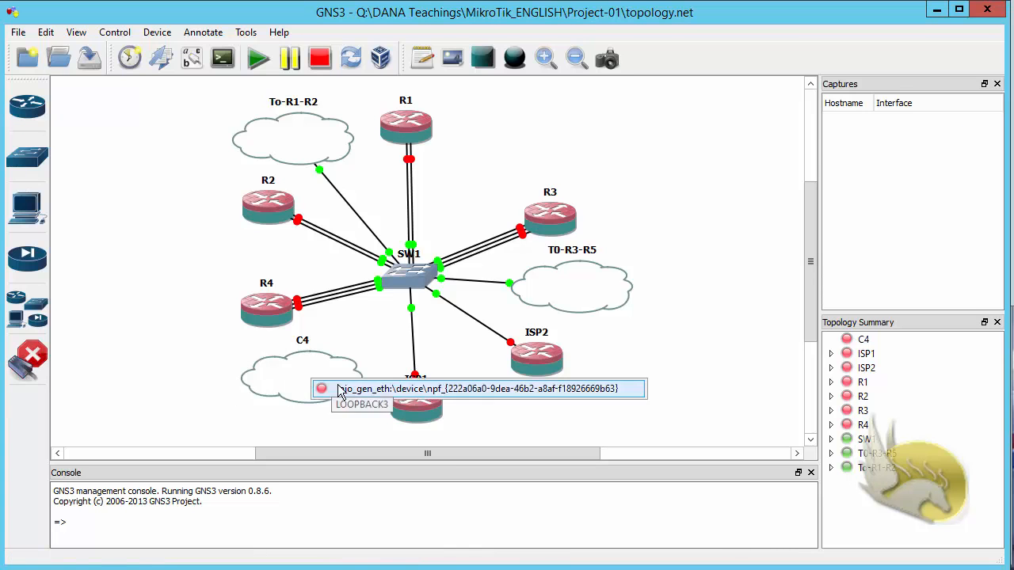
click(315, 387)
click(411, 292)
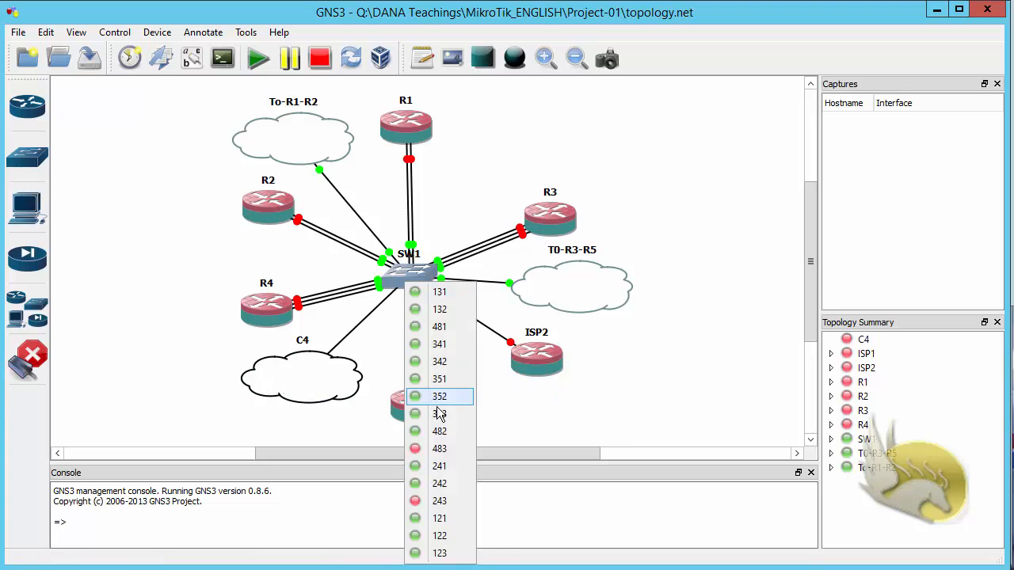
click(442, 449)
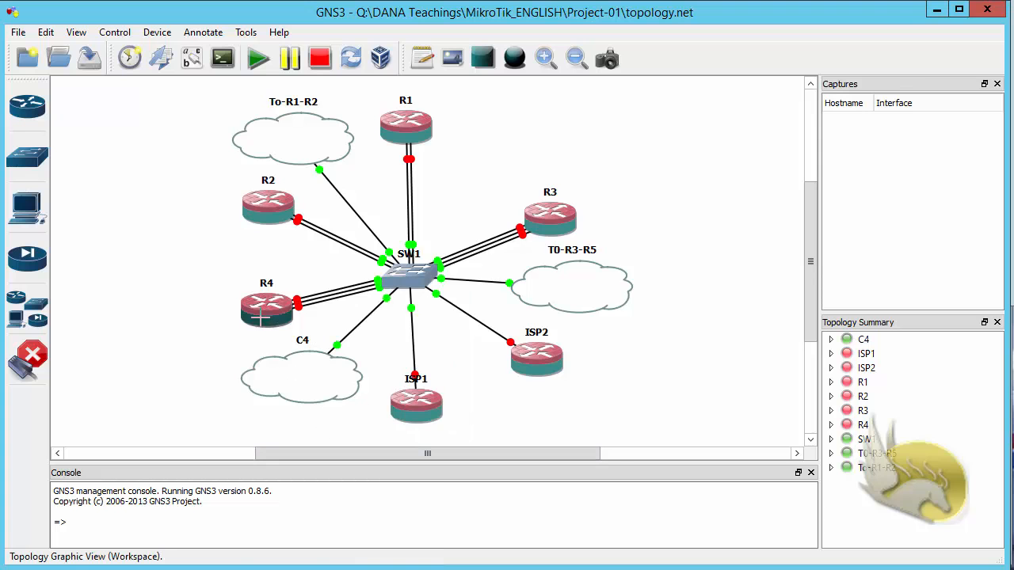
click(27, 363)
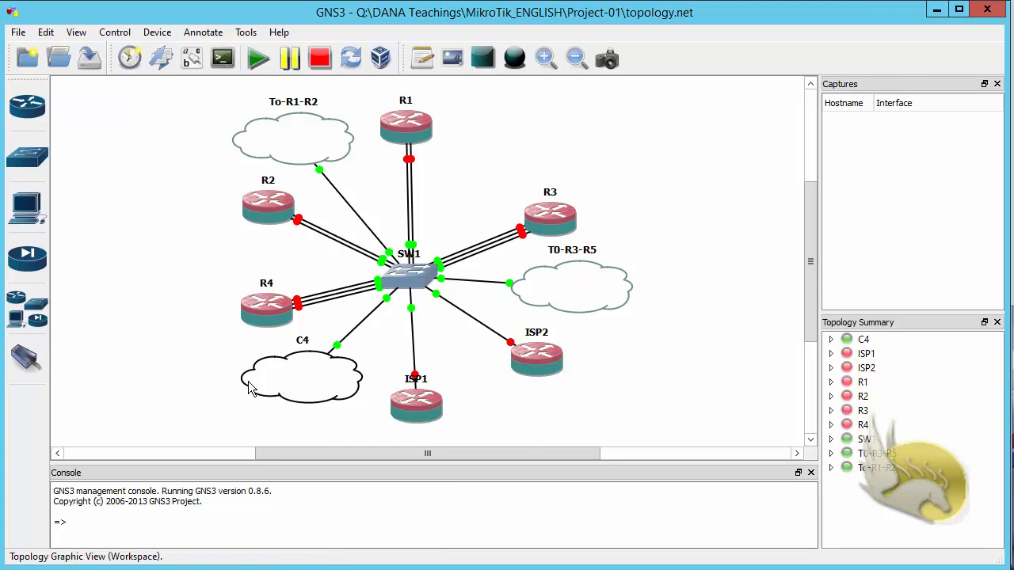
mouse_move(248, 387)
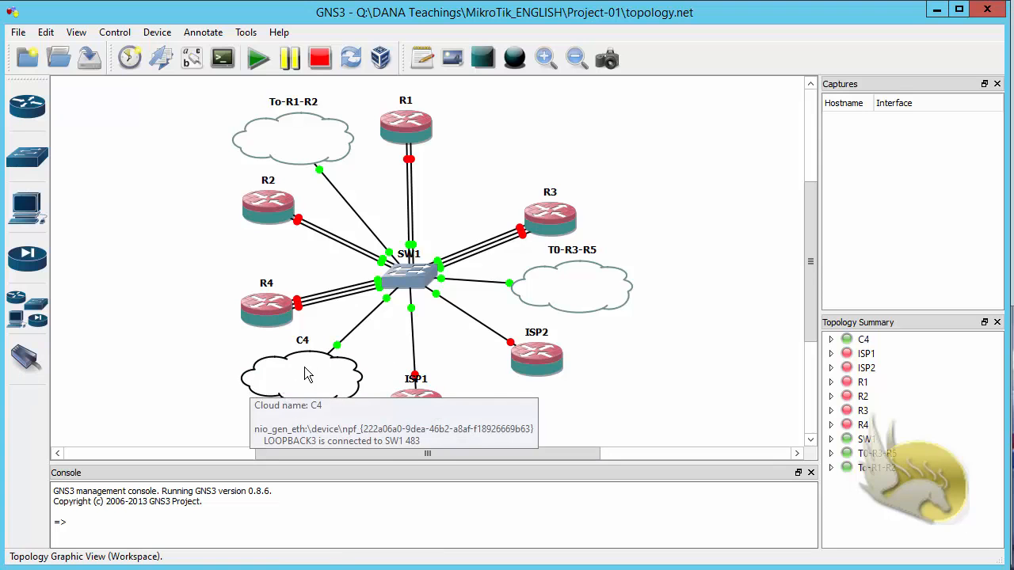
drag(306, 367, 323, 359)
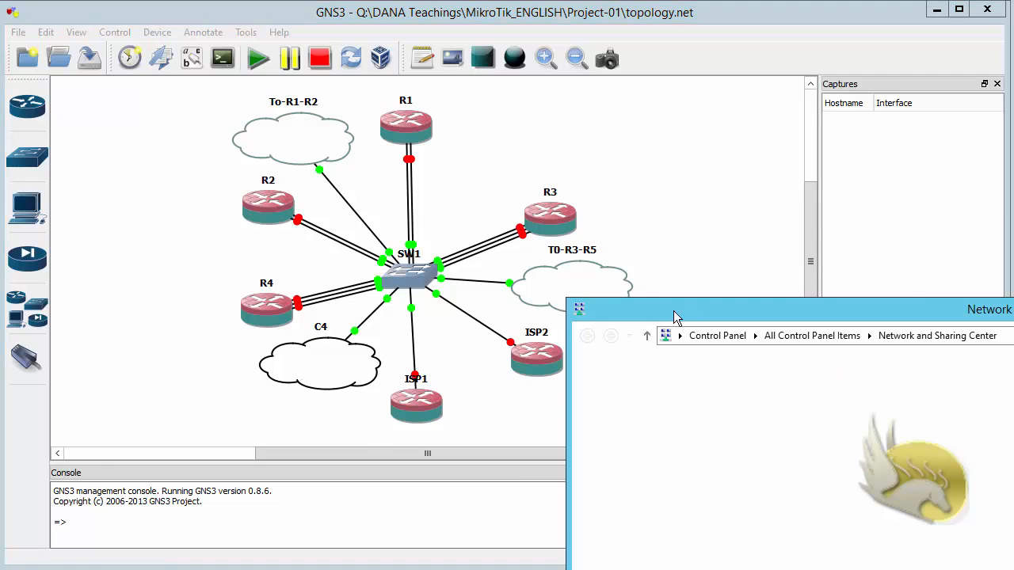
Open the Internet Protocol Version 4 properties of the LOOPBACK3 adapter from the Network and Sharing Center
drag(674, 314, 110, 24)
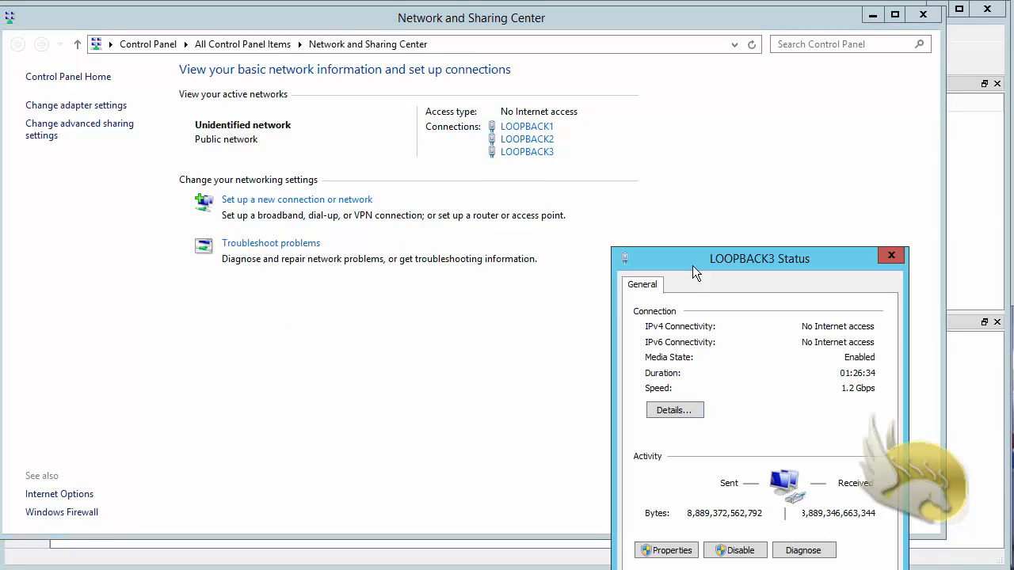
drag(693, 265, 616, 207)
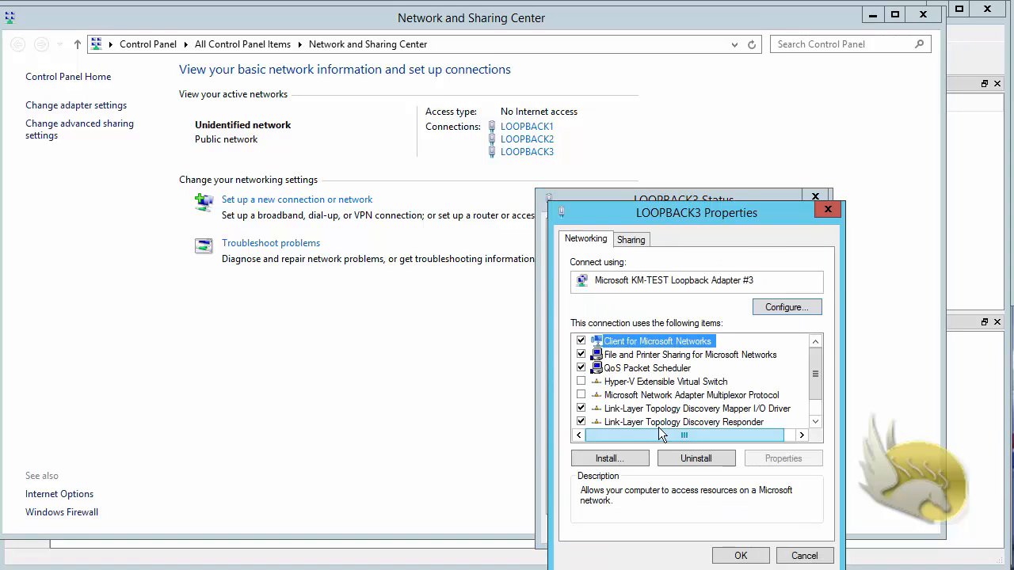
scroll(765, 415, down, 1)
click(744, 422)
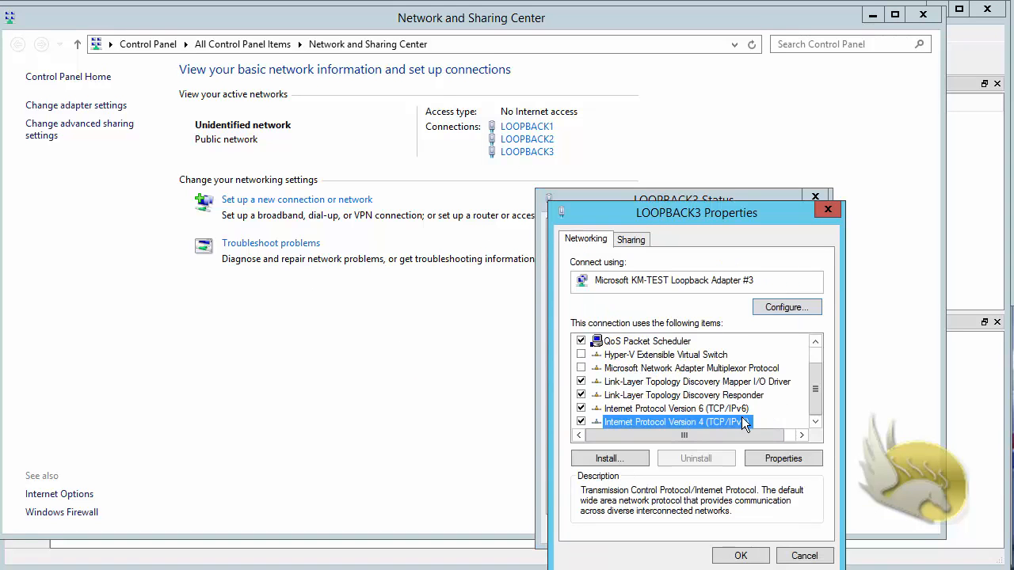
double_click(744, 422)
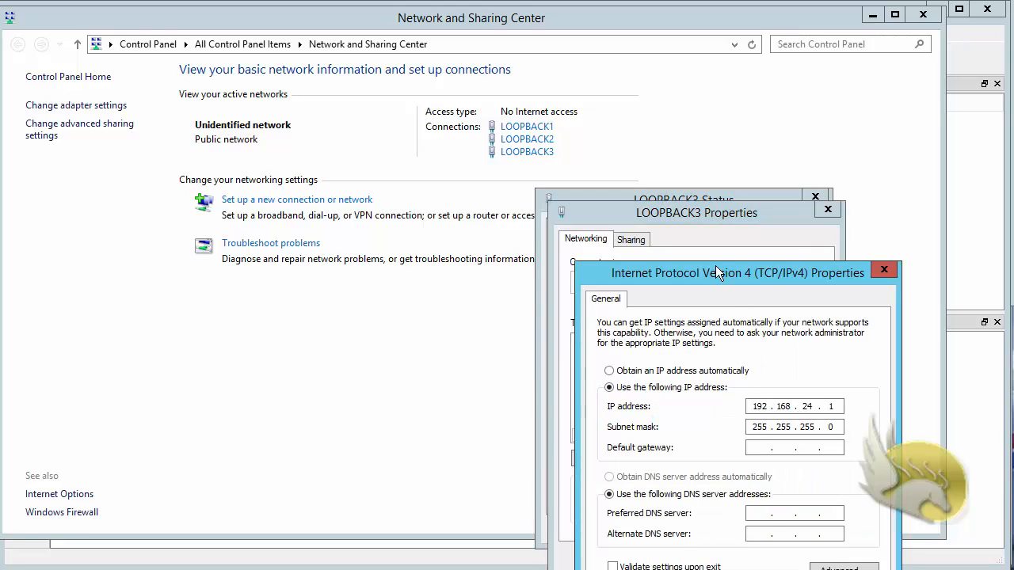
drag(715, 265, 630, 225)
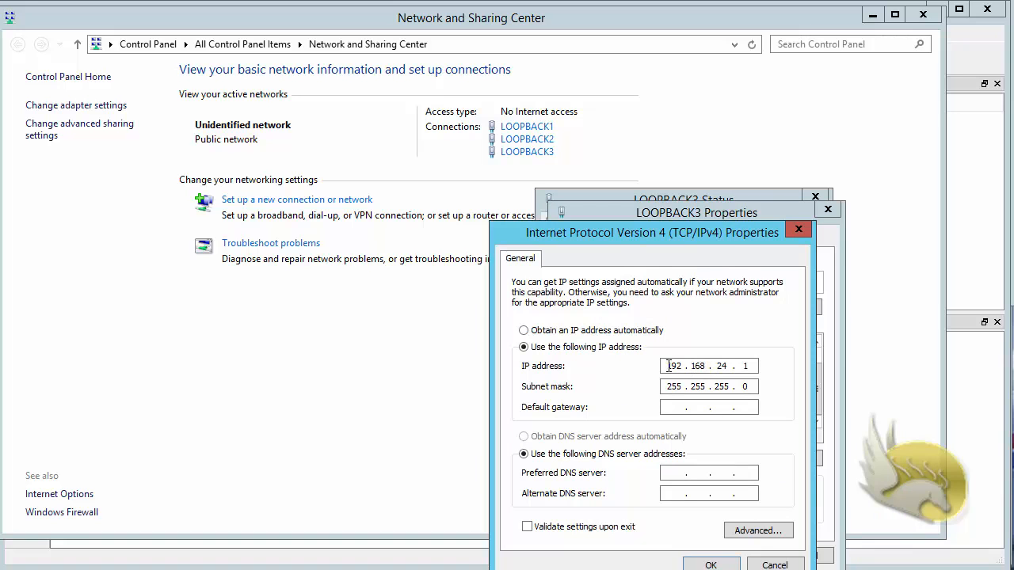
Change LOOPBACK3's static IPv4 address to one beginning with 100.100, and save the adapter settings
double_click(668, 366)
text(100)
key(Tab)
double_click(697, 366)
text(100 . 4)
key(Tab)
click(754, 369)
click(711, 564)
click(724, 557)
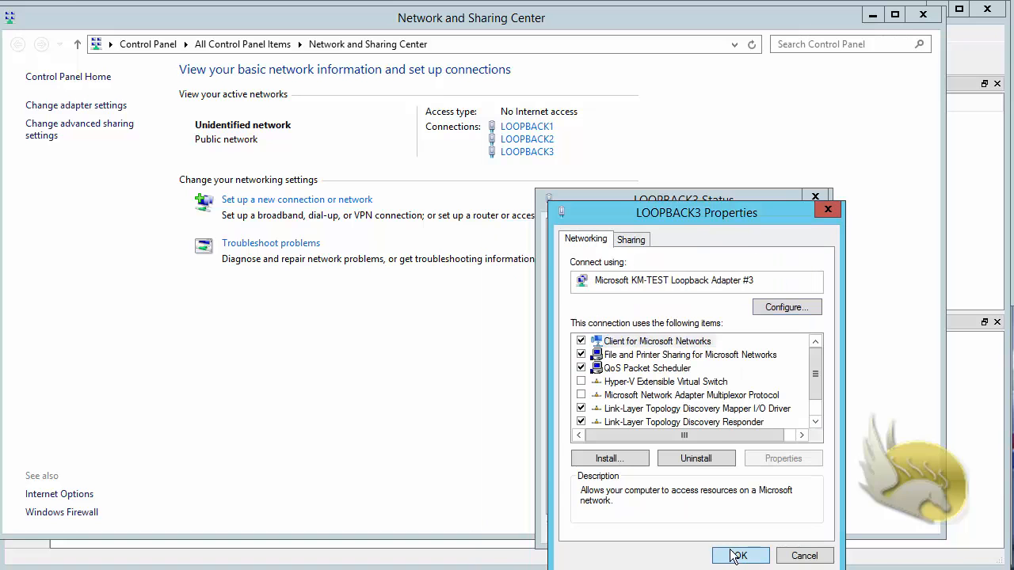
click(789, 529)
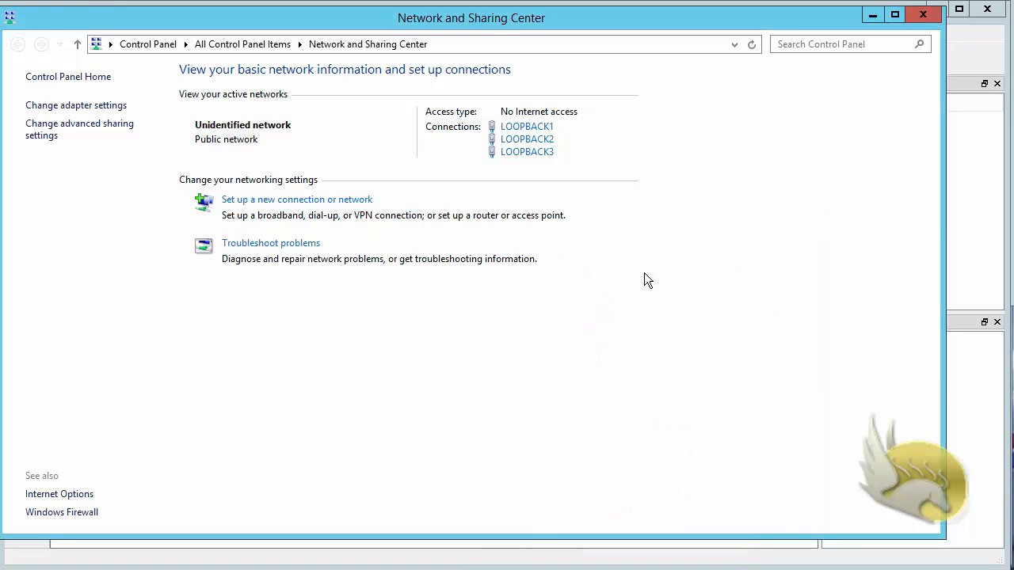
Close the Network and Sharing Center to return to GNS3, and shift router ISP1 slightly left
click(923, 15)
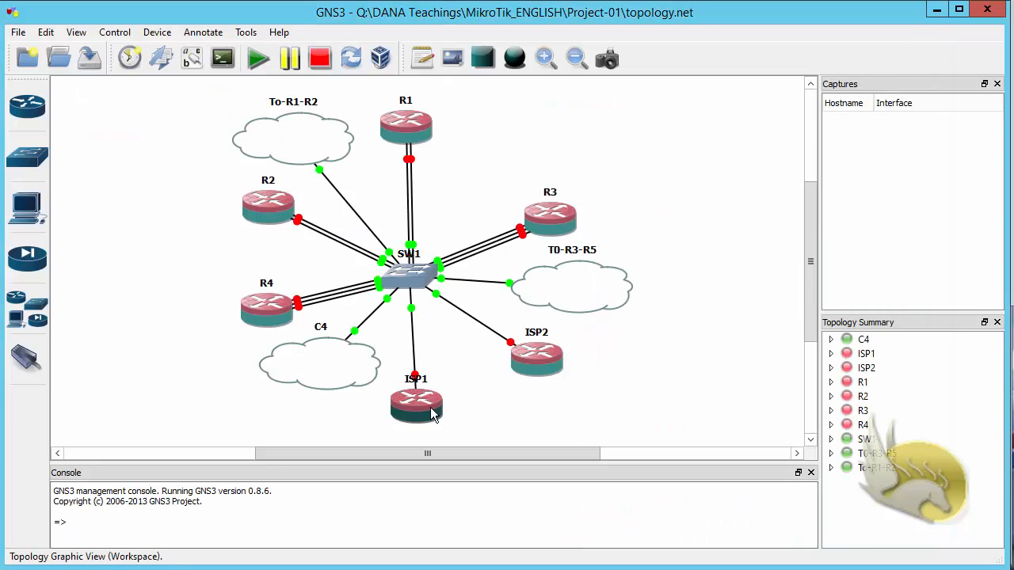
drag(433, 415, 416, 415)
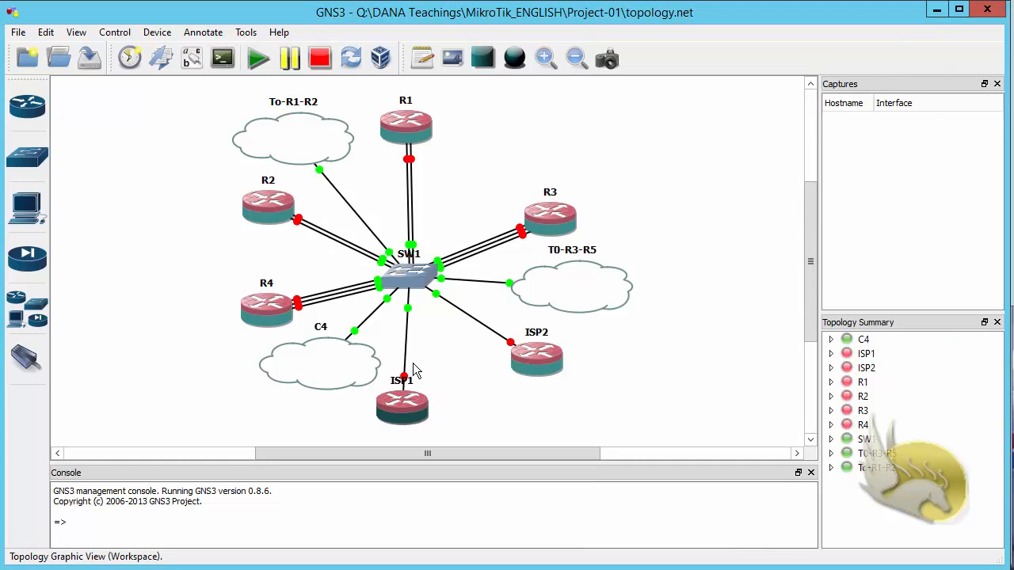
Switch to the TOPO.png diagram in Windows Photo Viewer and open the image in Paint for editing
mouse_move(278, 311)
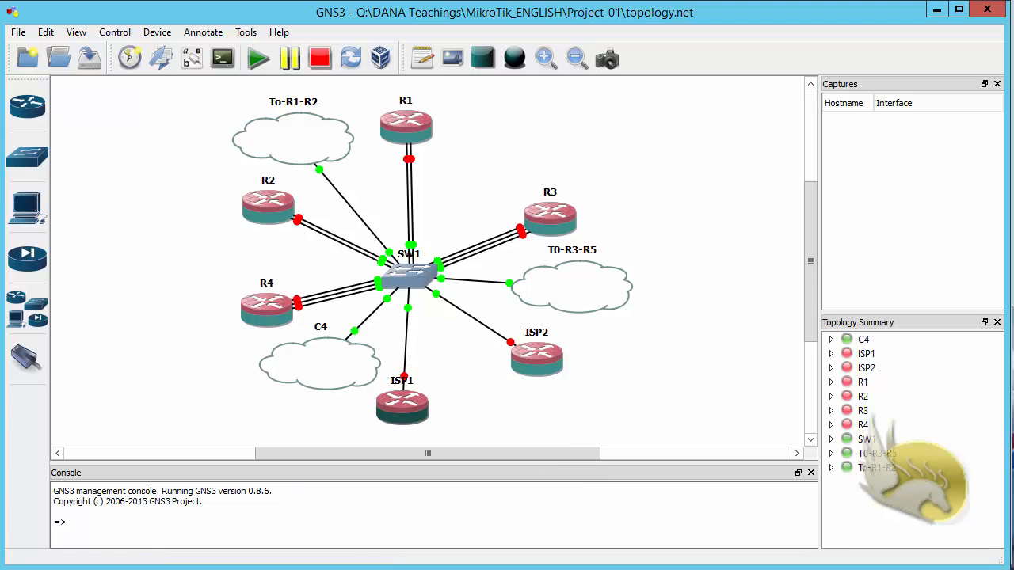
key(alt+Tab)
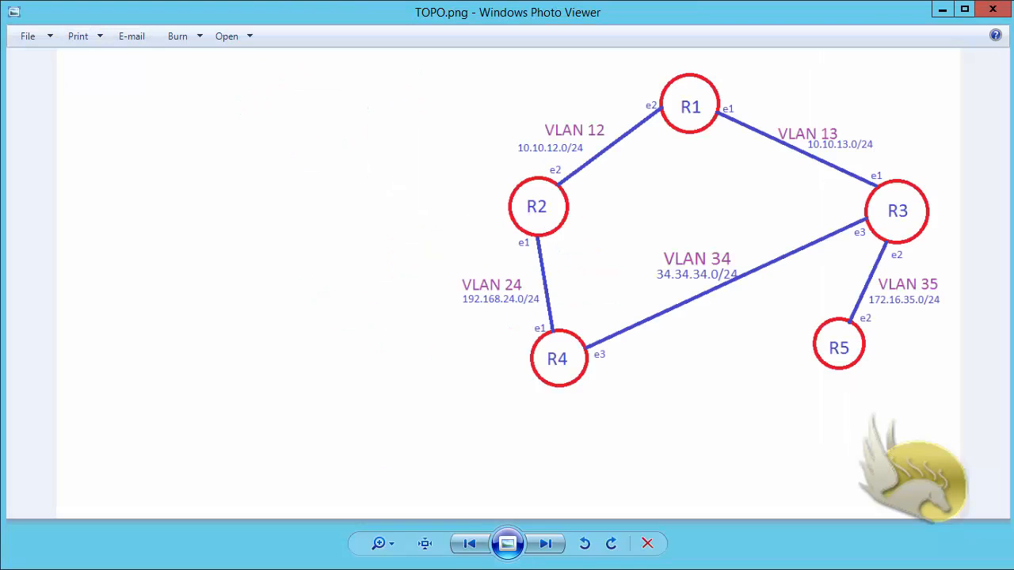
right_click(598, 278)
mouse_move(625, 286)
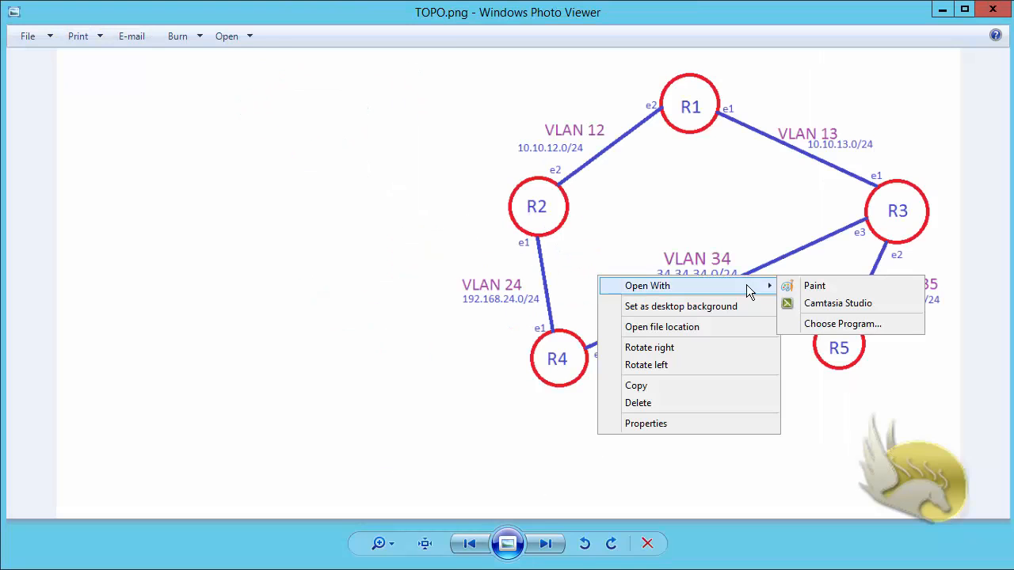
click(830, 293)
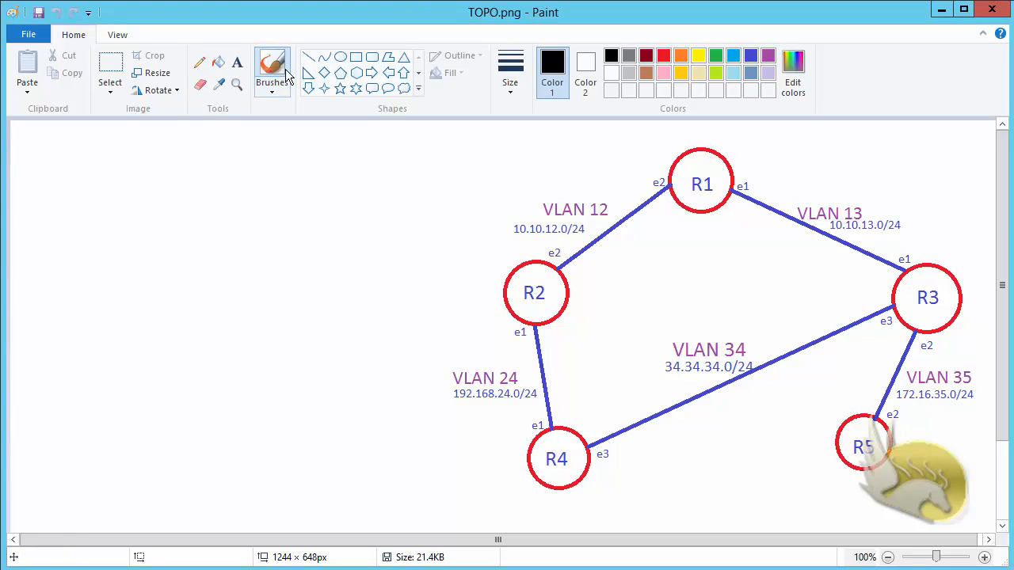
Erase the R5 label inside the circle below R3, keeping the red circle itself
click(110, 67)
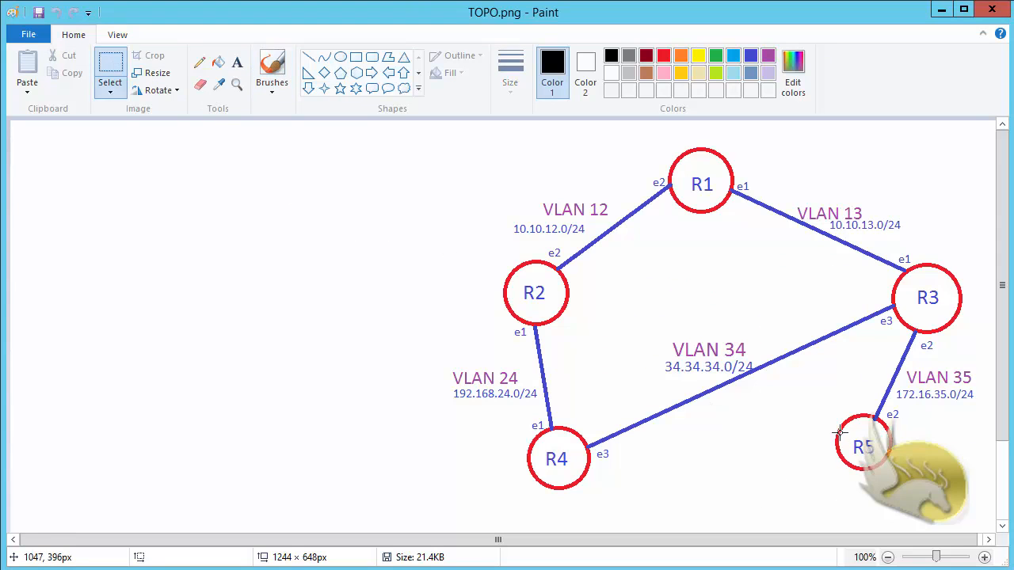
drag(847, 431, 880, 456)
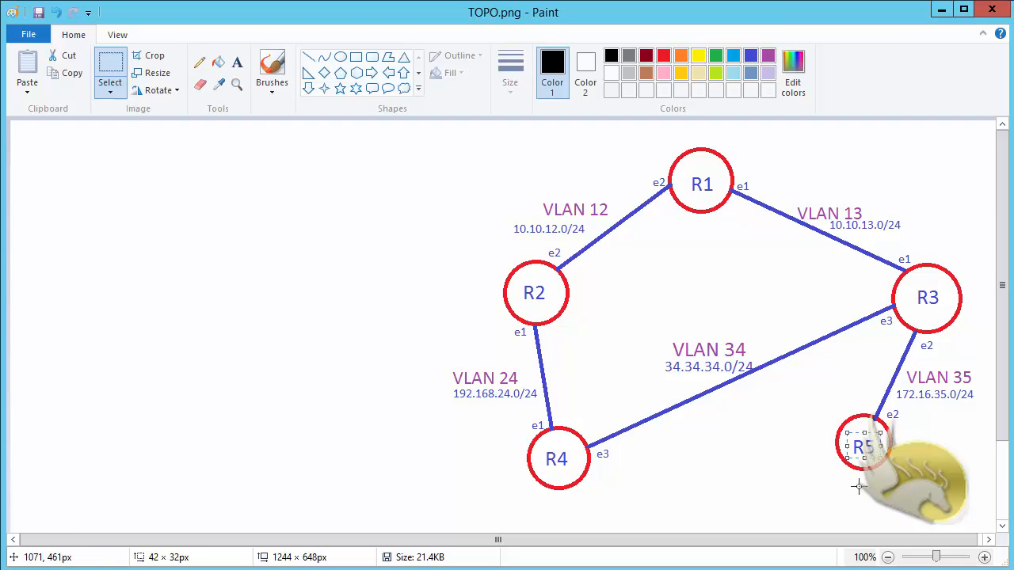
key(Delete)
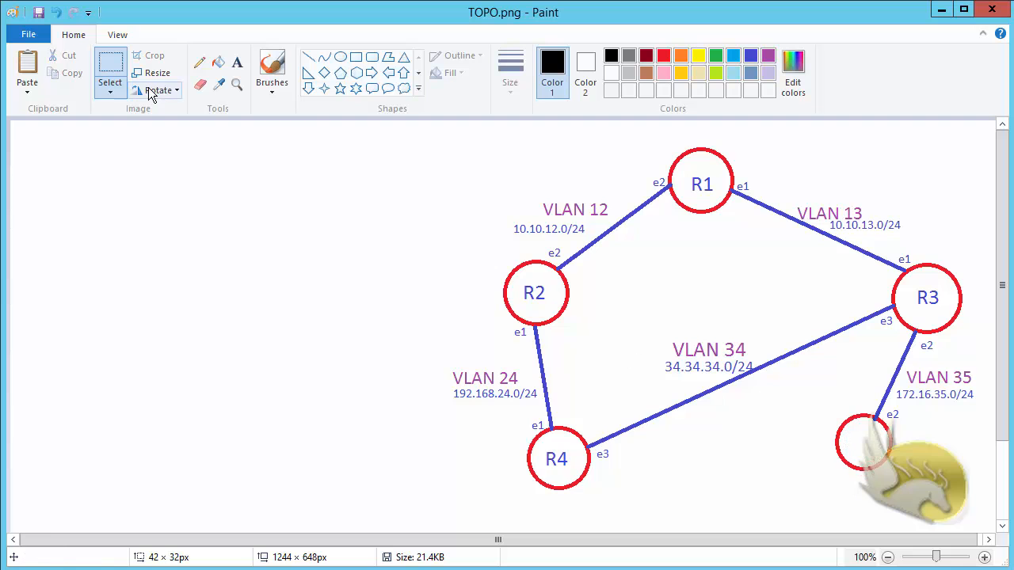
Label the emptied circle below R3 as ISP2 in dark blue Calibri 20 text, matching the other router names
click(237, 62)
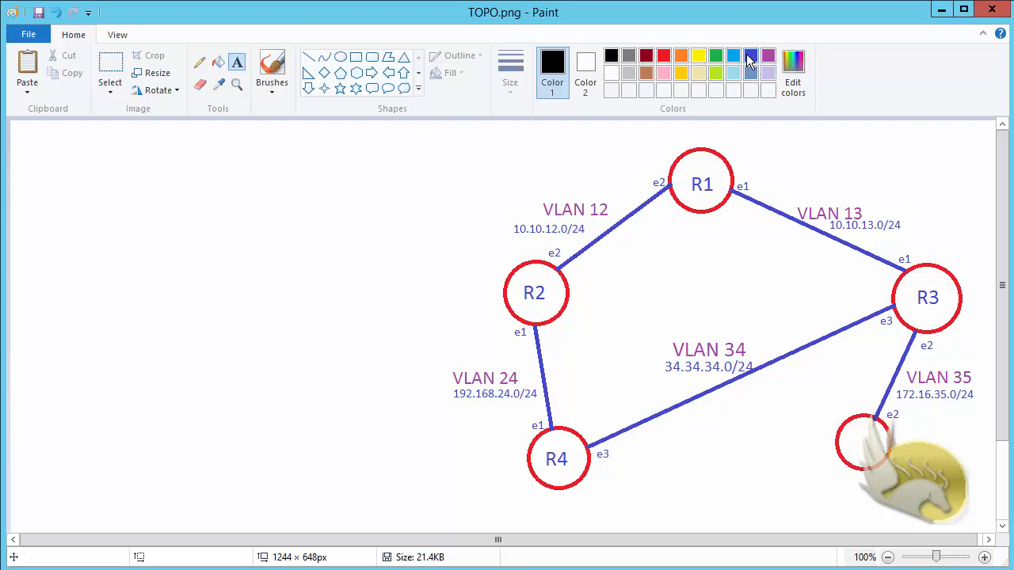
click(733, 57)
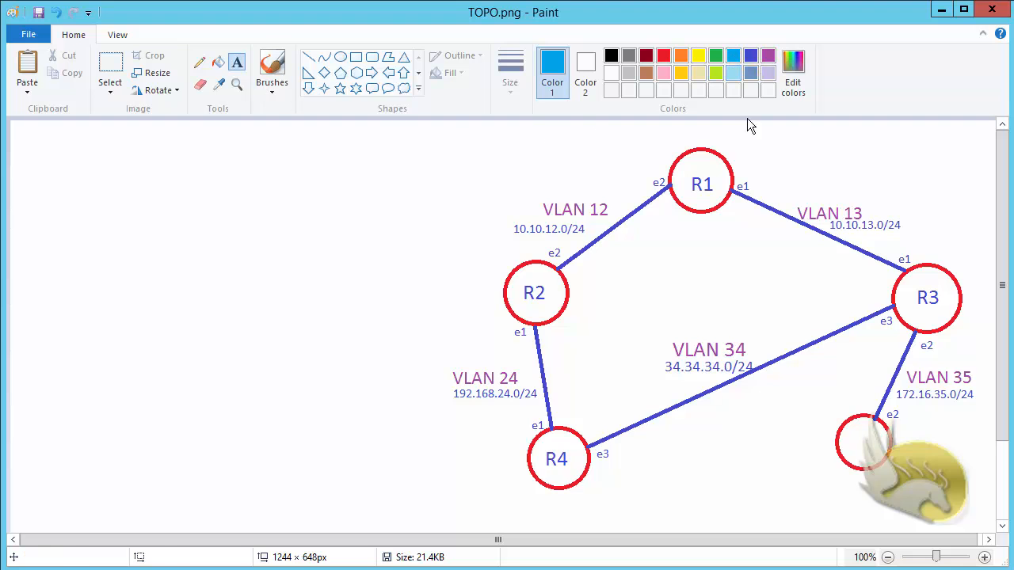
click(847, 429)
text(IS)
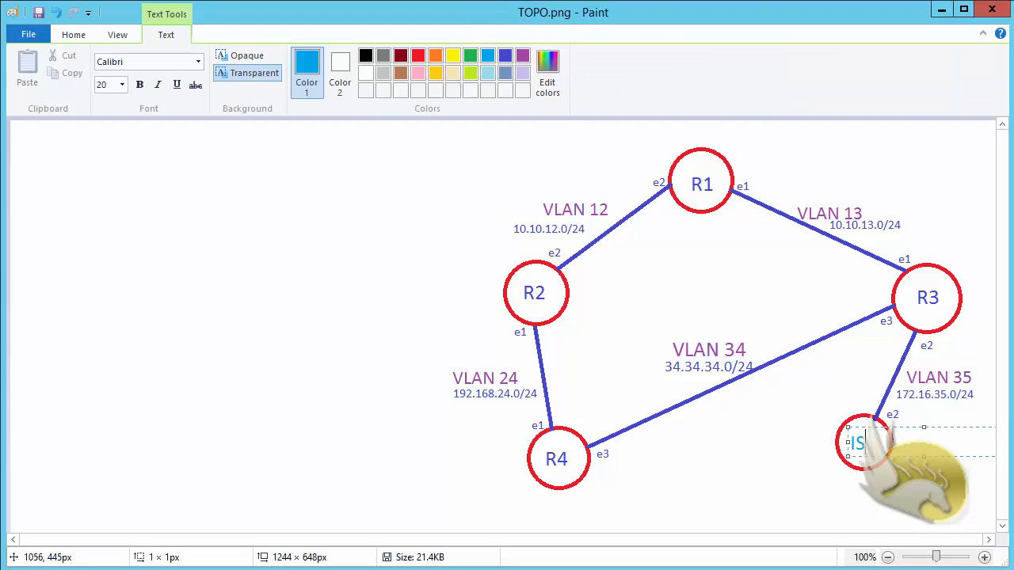
text(P 2)
key(ctrl+a)
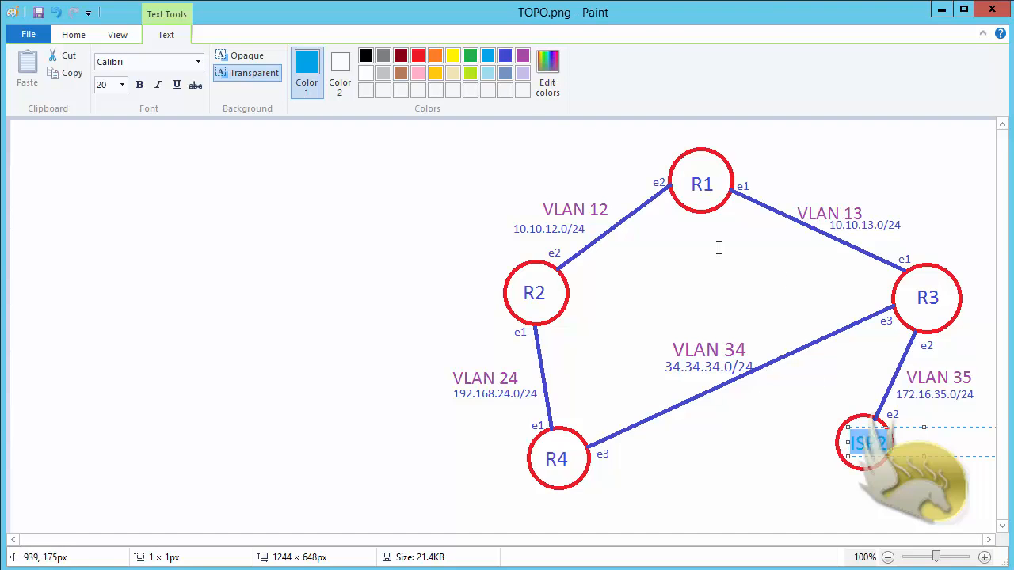
click(505, 56)
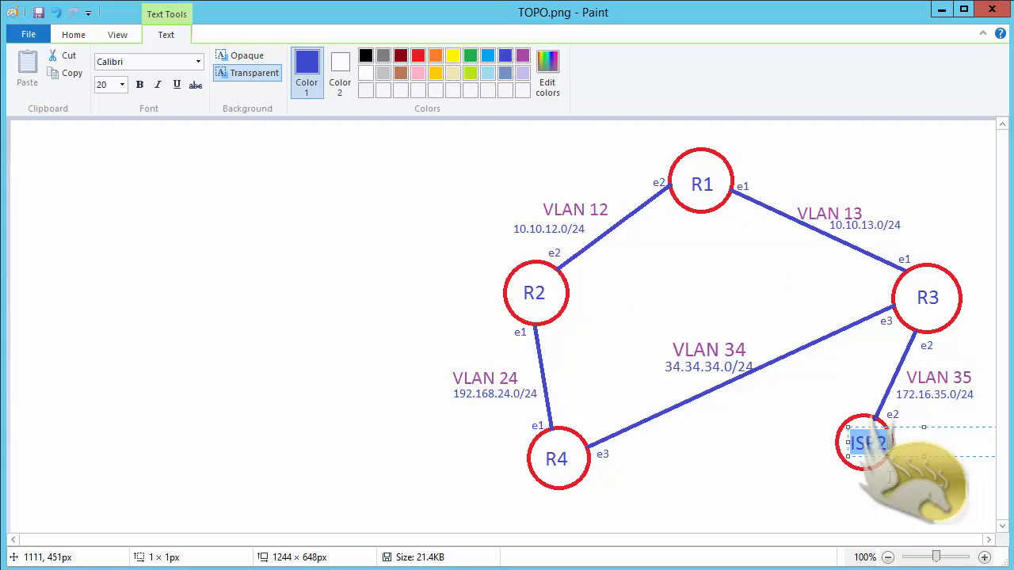
click(883, 500)
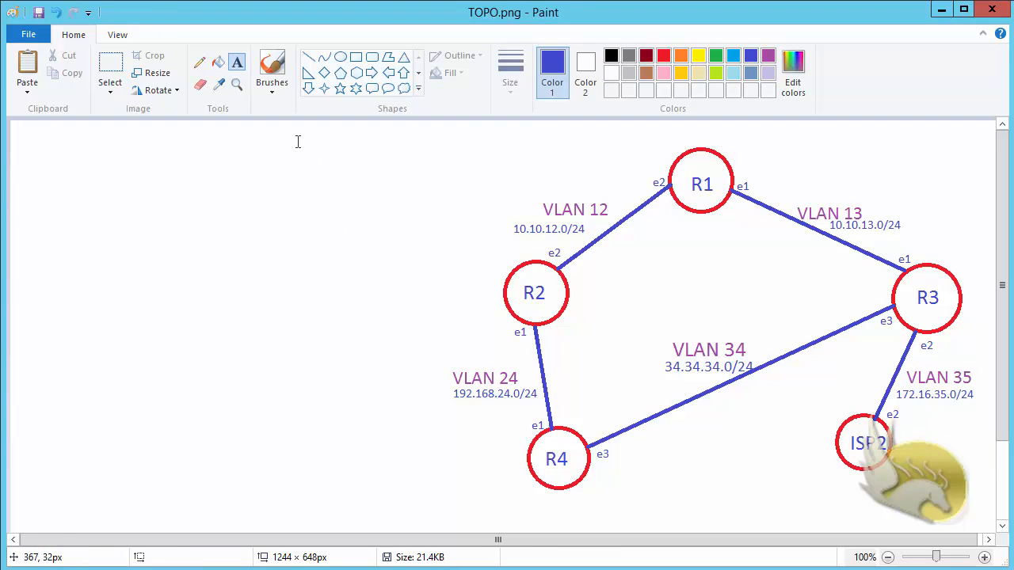
Draw a red circle about 75 px across between and slightly below R4 and ISP2
click(340, 57)
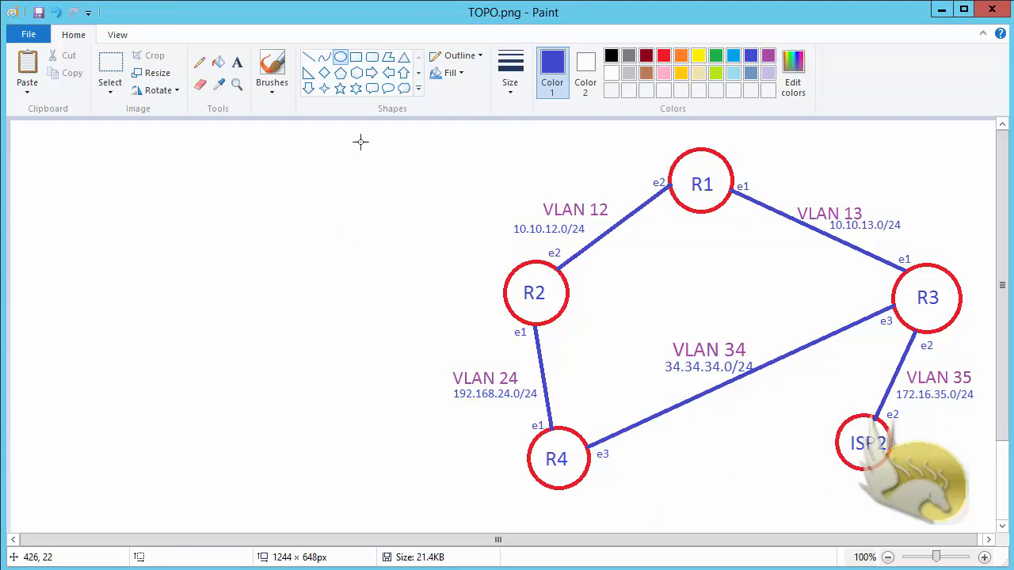
click(663, 55)
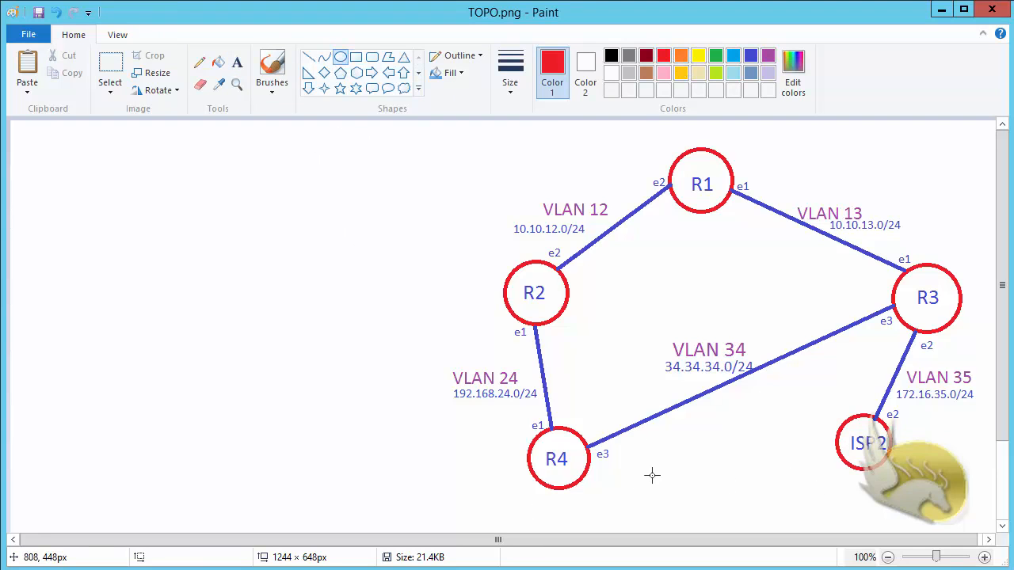
drag(685, 489, 792, 550)
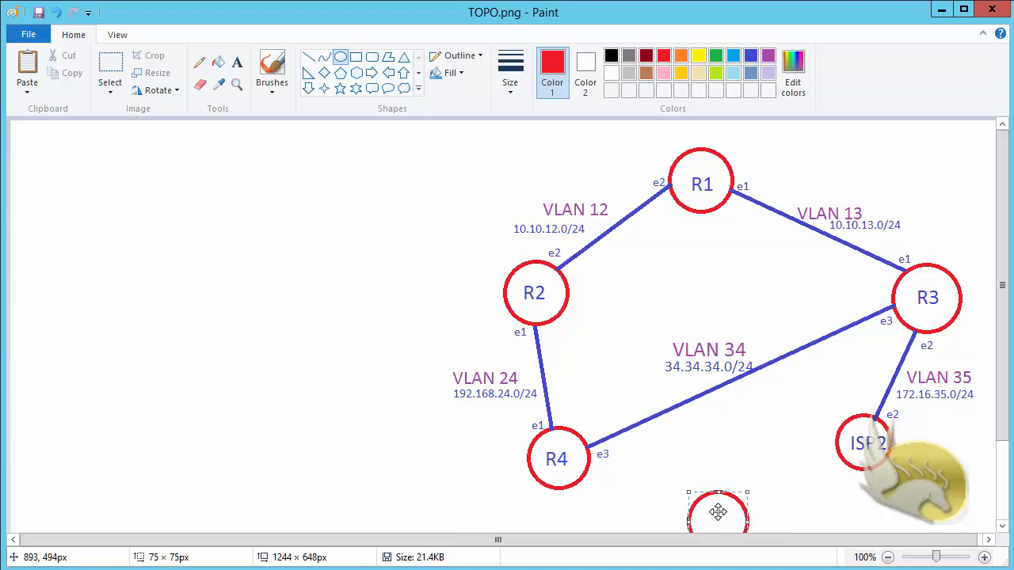
drag(718, 511, 713, 484)
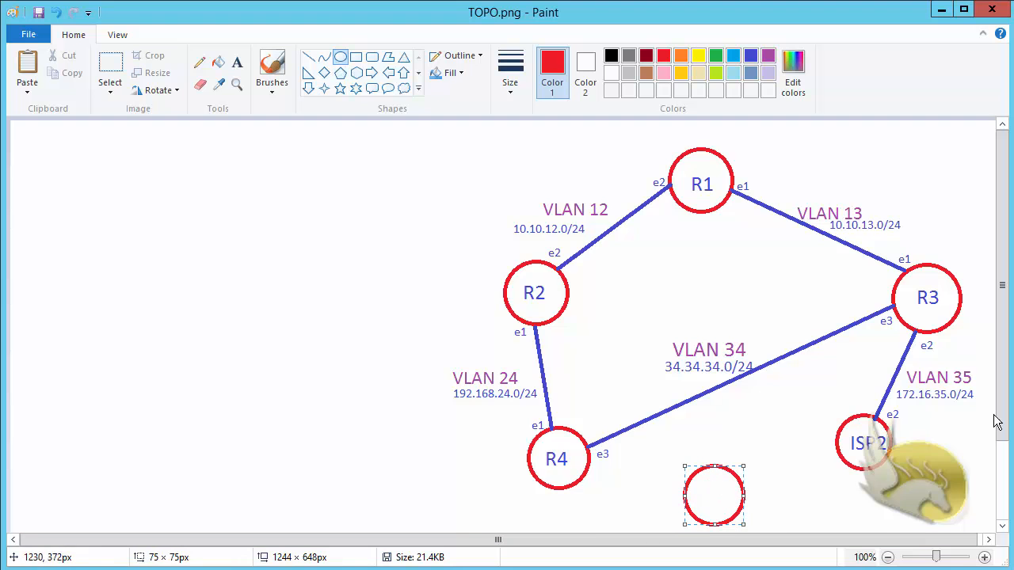
drag(998, 422, 1005, 451)
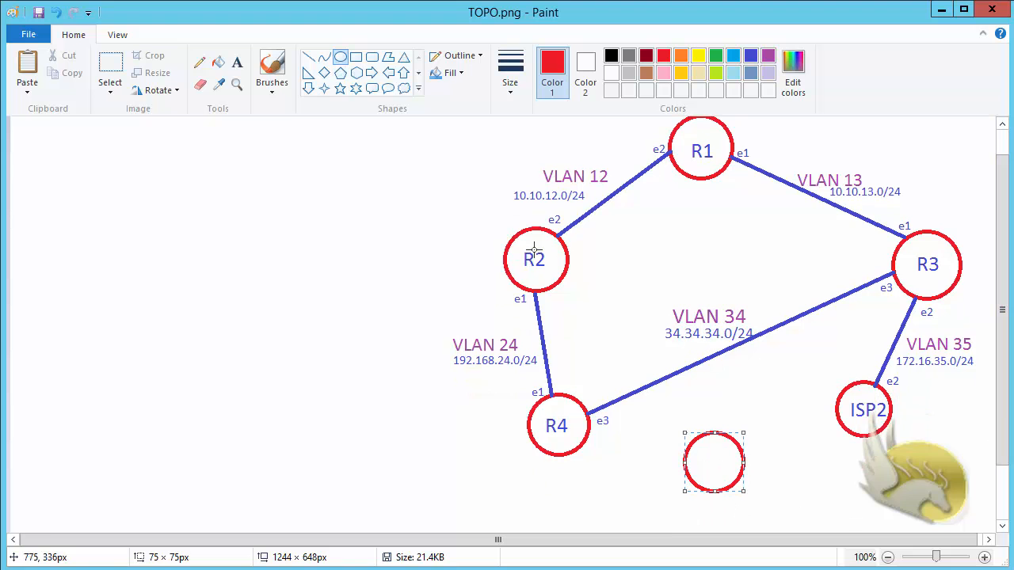
Label the new red circle ISP1 in dark blue text and connect it to R4 with a straight line
click(237, 61)
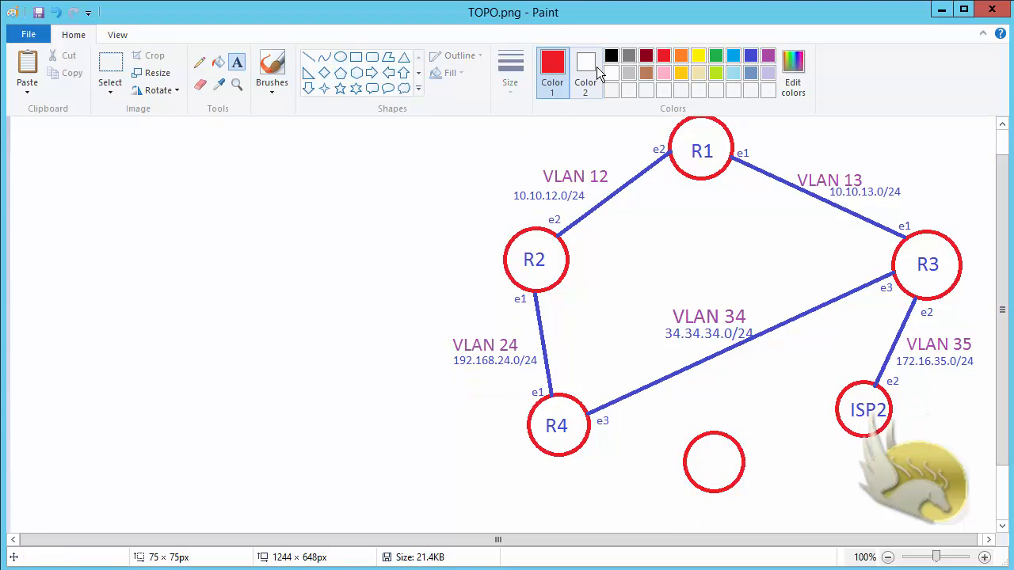
click(751, 58)
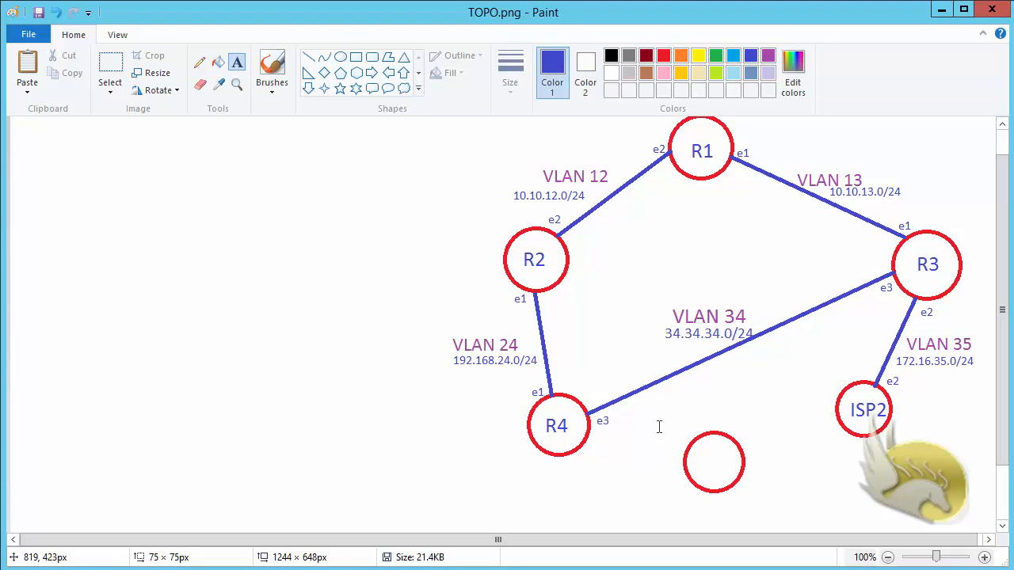
click(691, 463)
text(I)
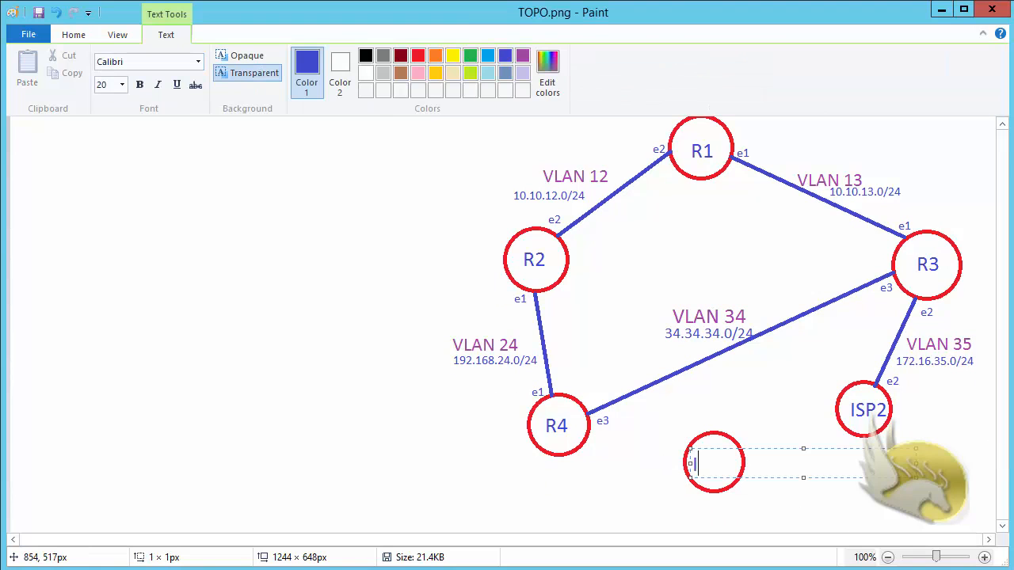
text(SP1)
click(332, 407)
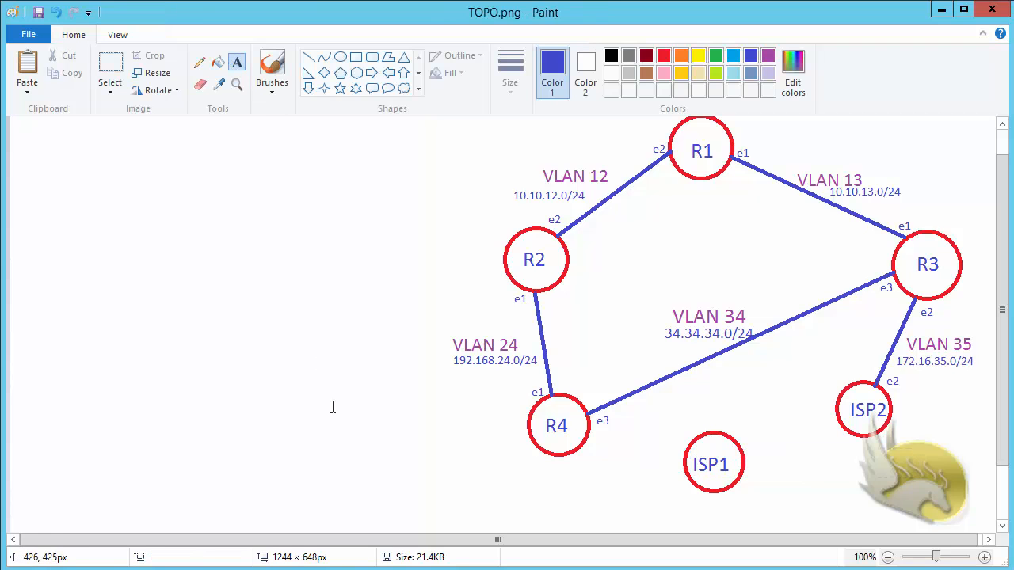
click(308, 57)
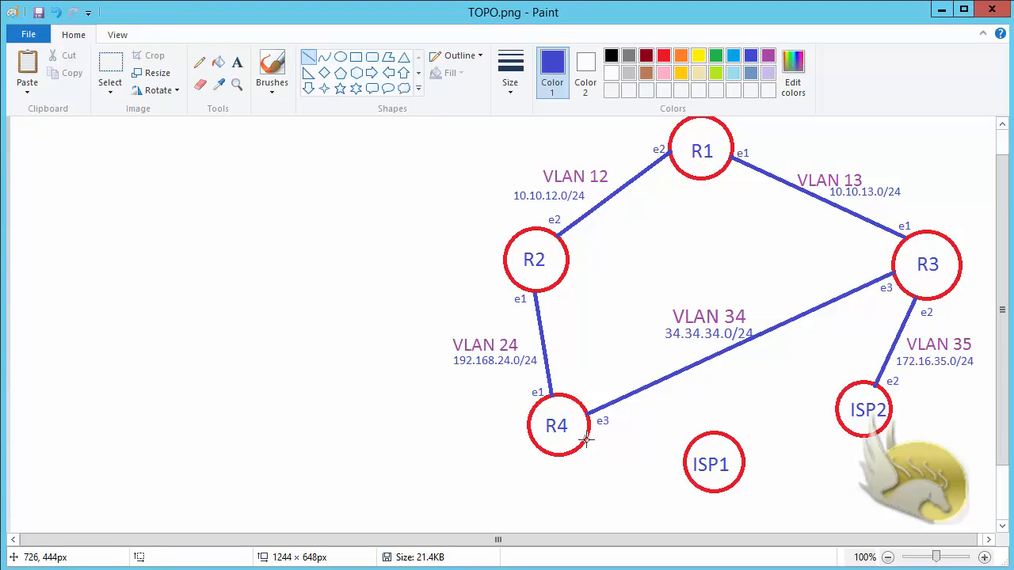
drag(584, 443, 686, 459)
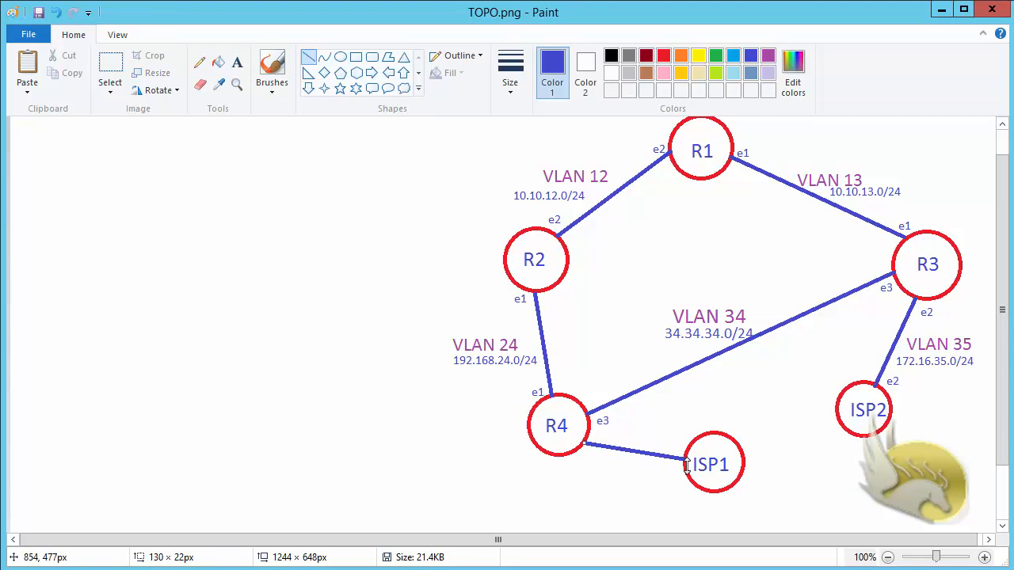
Add an e2 interface label in size 14 text just below R4's end of the ISP1 link
click(237, 63)
click(580, 453)
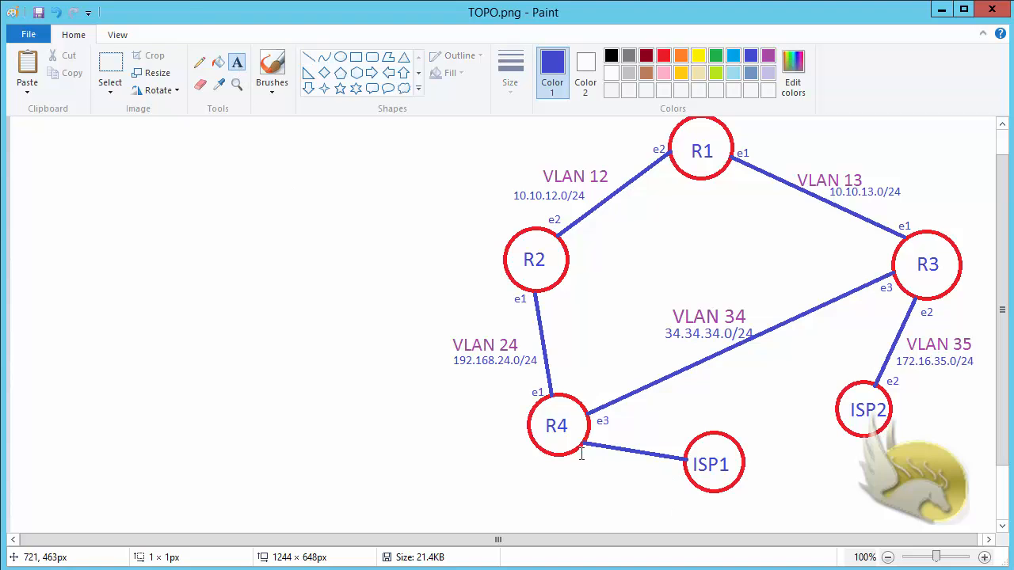
text(e2)
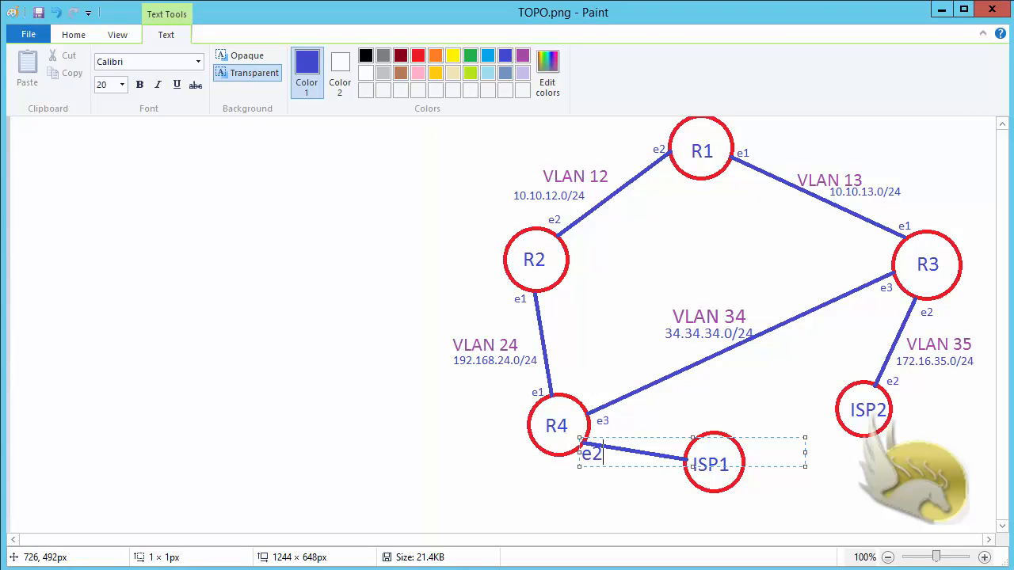
key(ctrl+a)
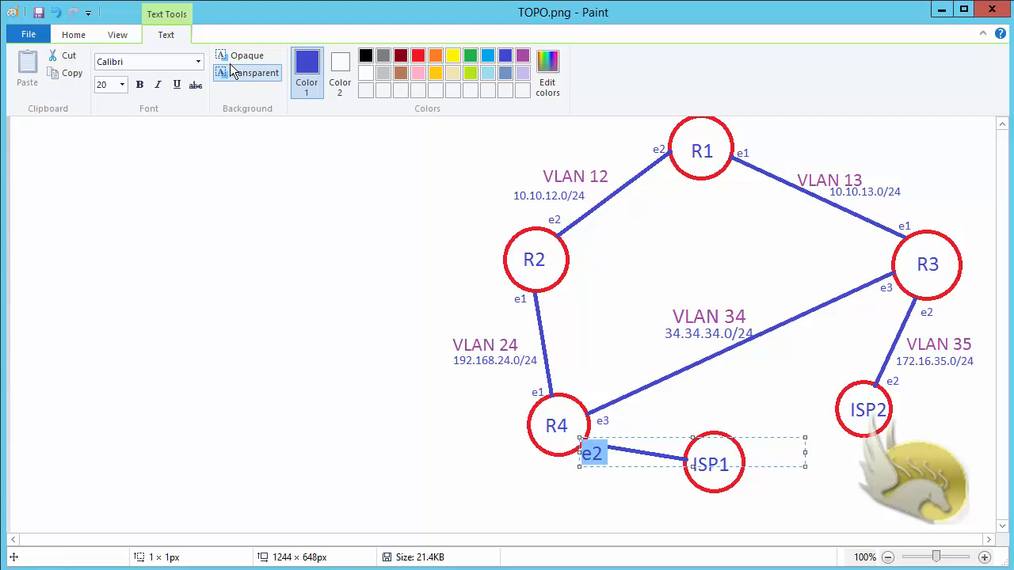
click(121, 84)
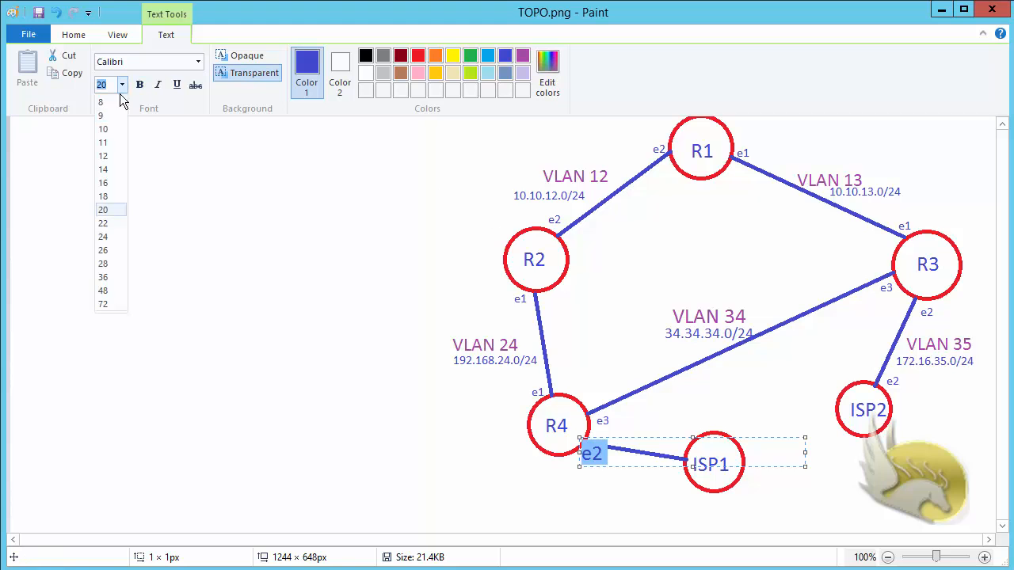
click(115, 181)
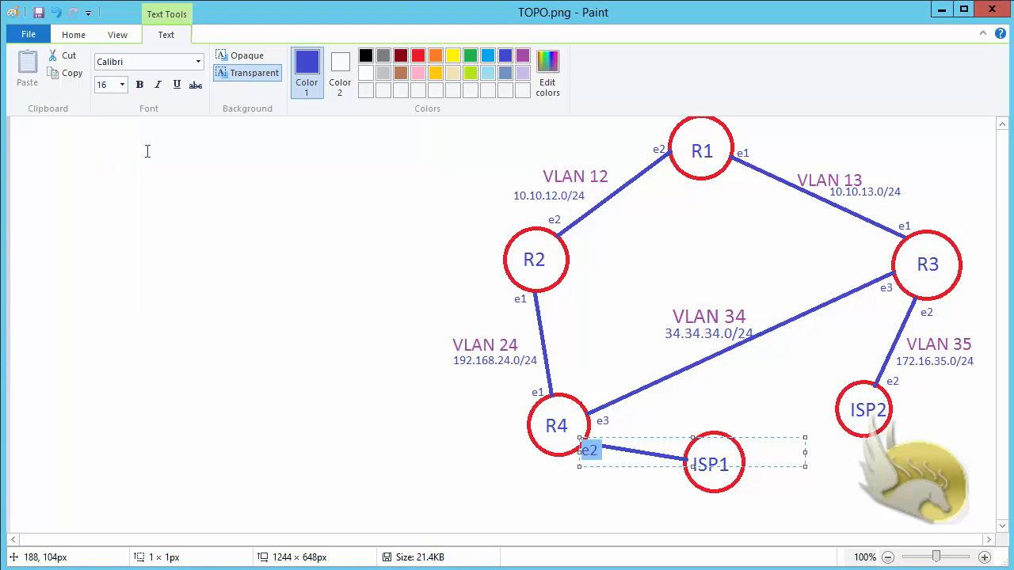
click(121, 85)
click(112, 168)
drag(610, 465, 611, 473)
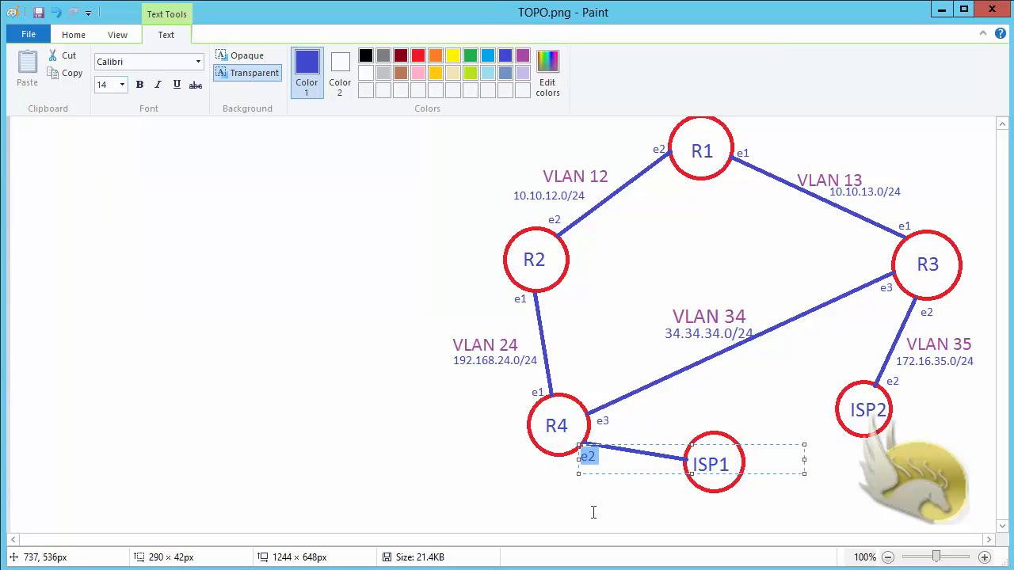
click(593, 513)
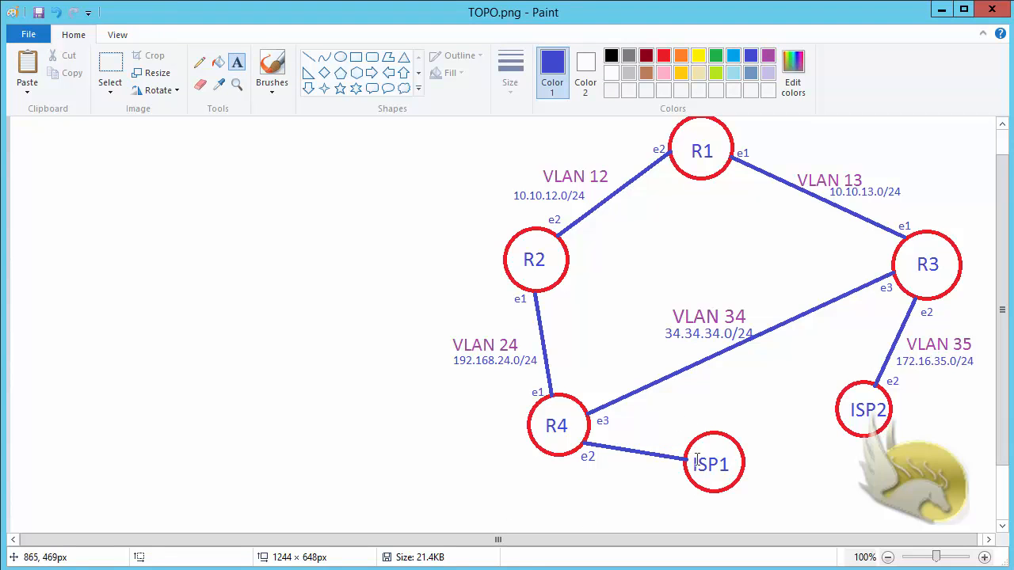
Add an e1 interface label below the R4 link, beside the ISP1 circle
click(666, 461)
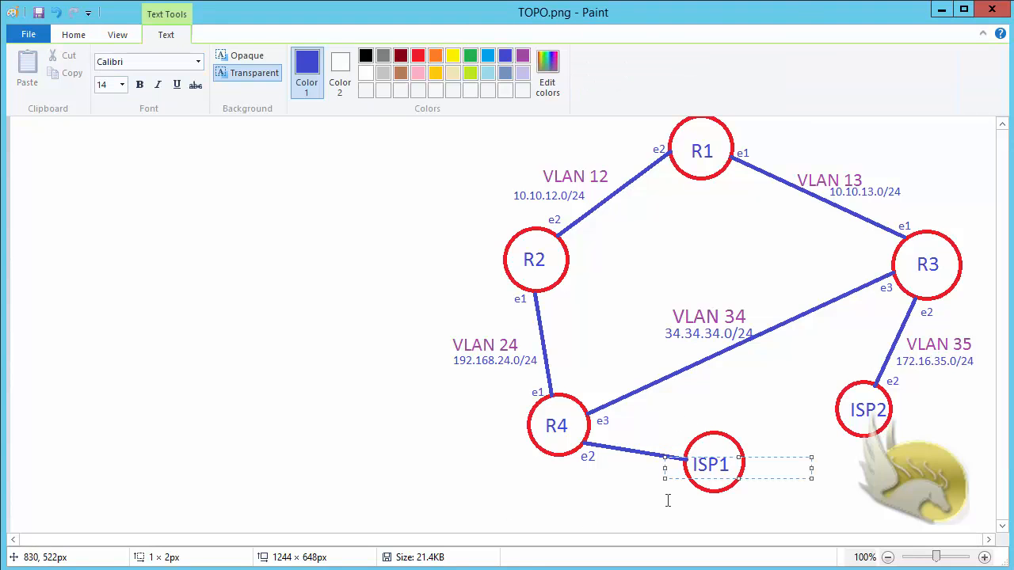
text(e1)
click(664, 545)
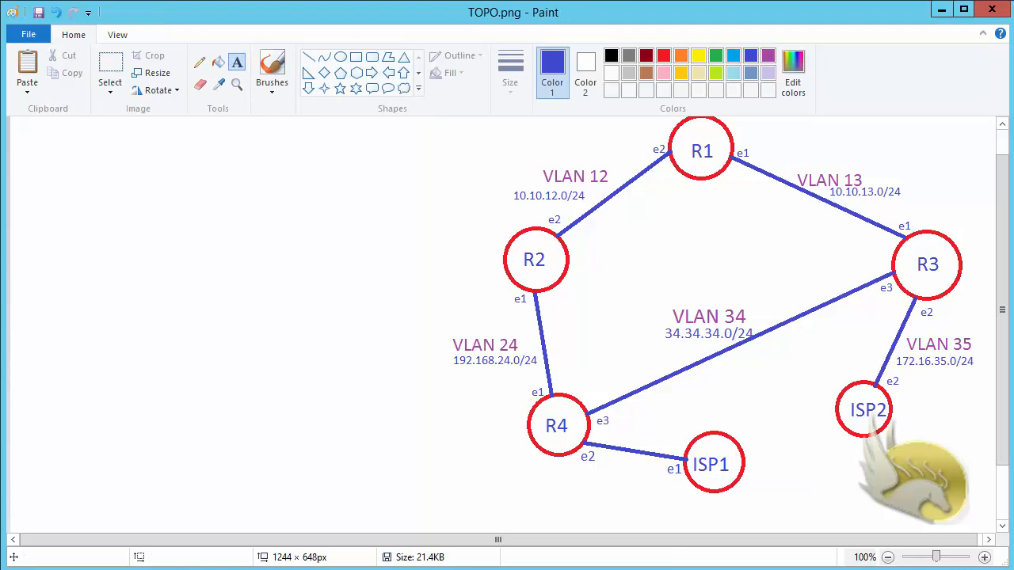
Check the GNS3 topology, return to the edited diagram in Paint and save TOPO.png
key(alt+Tab)
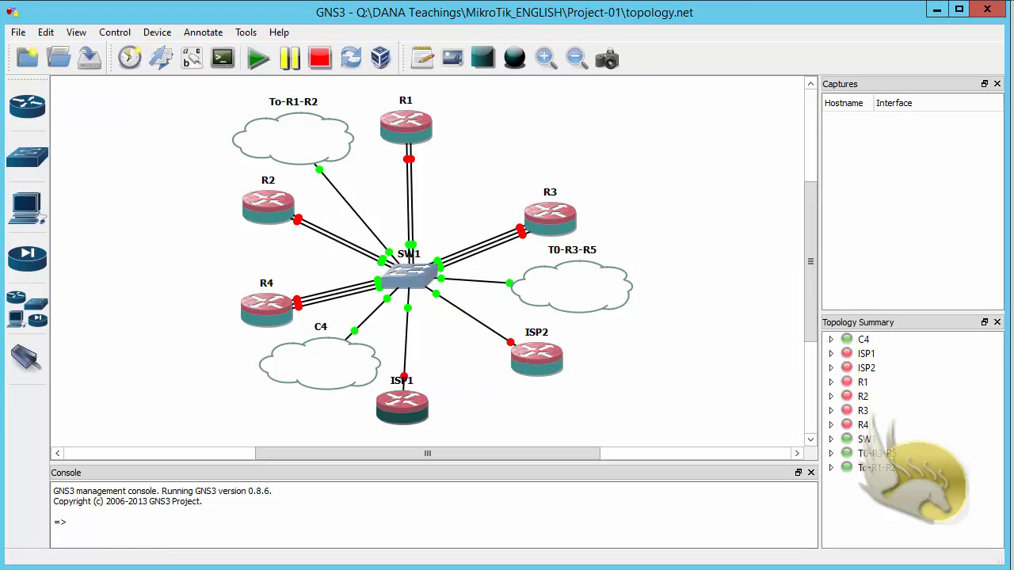
key(alt+Tab)
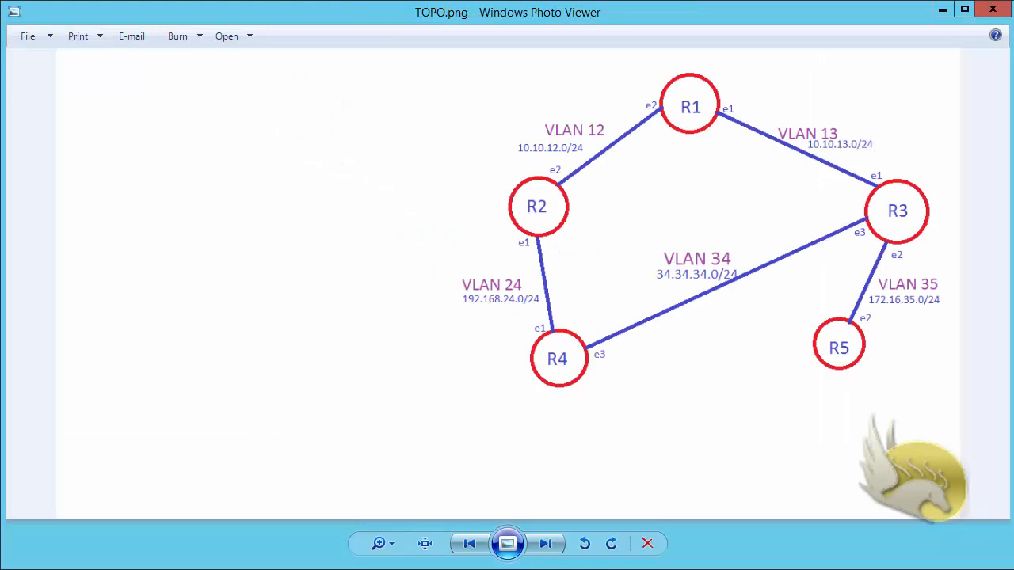
key(alt+Tab)
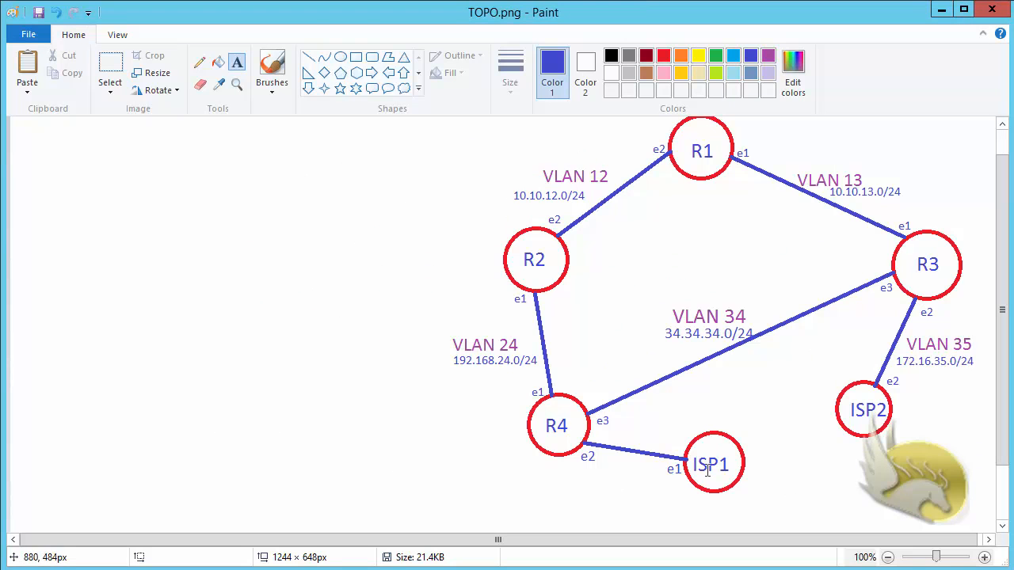
key(ctrl+s)
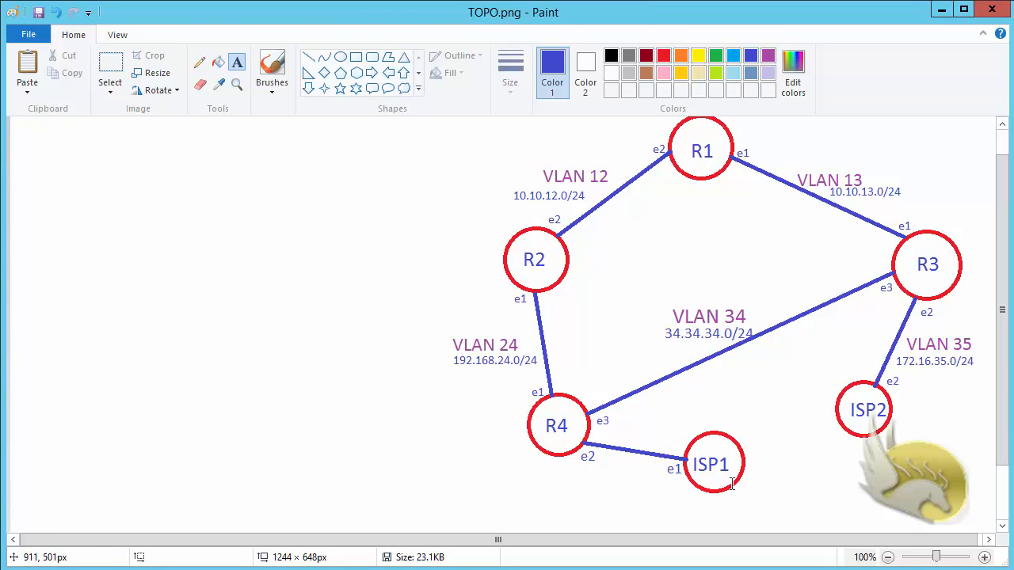